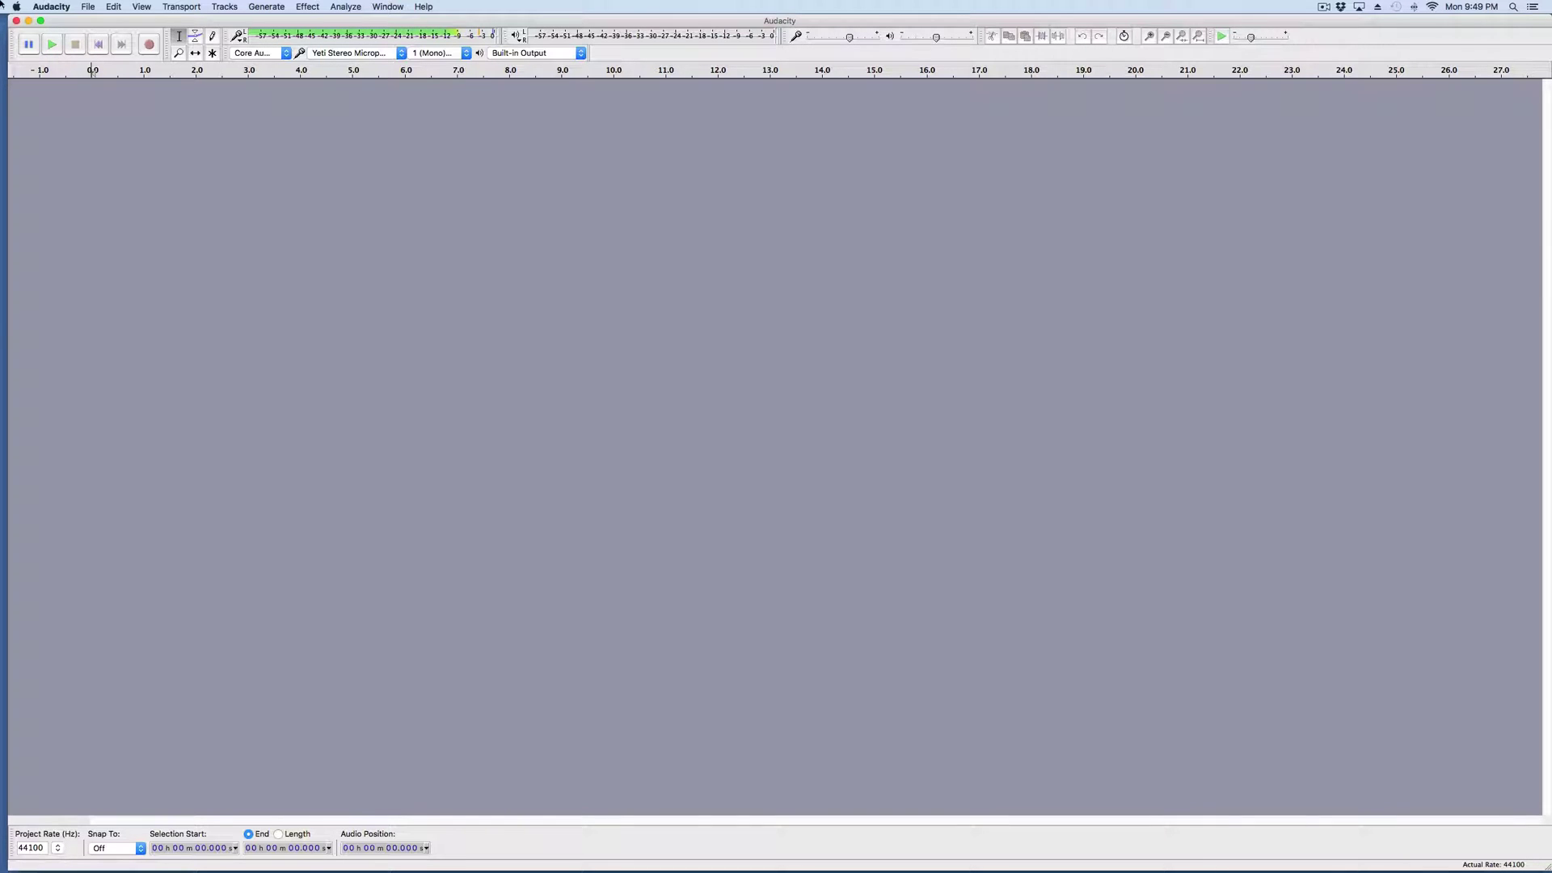
Open the Audacity Example.aup project from the recent files list.
left_click_drag(116, 21, 110, 21)
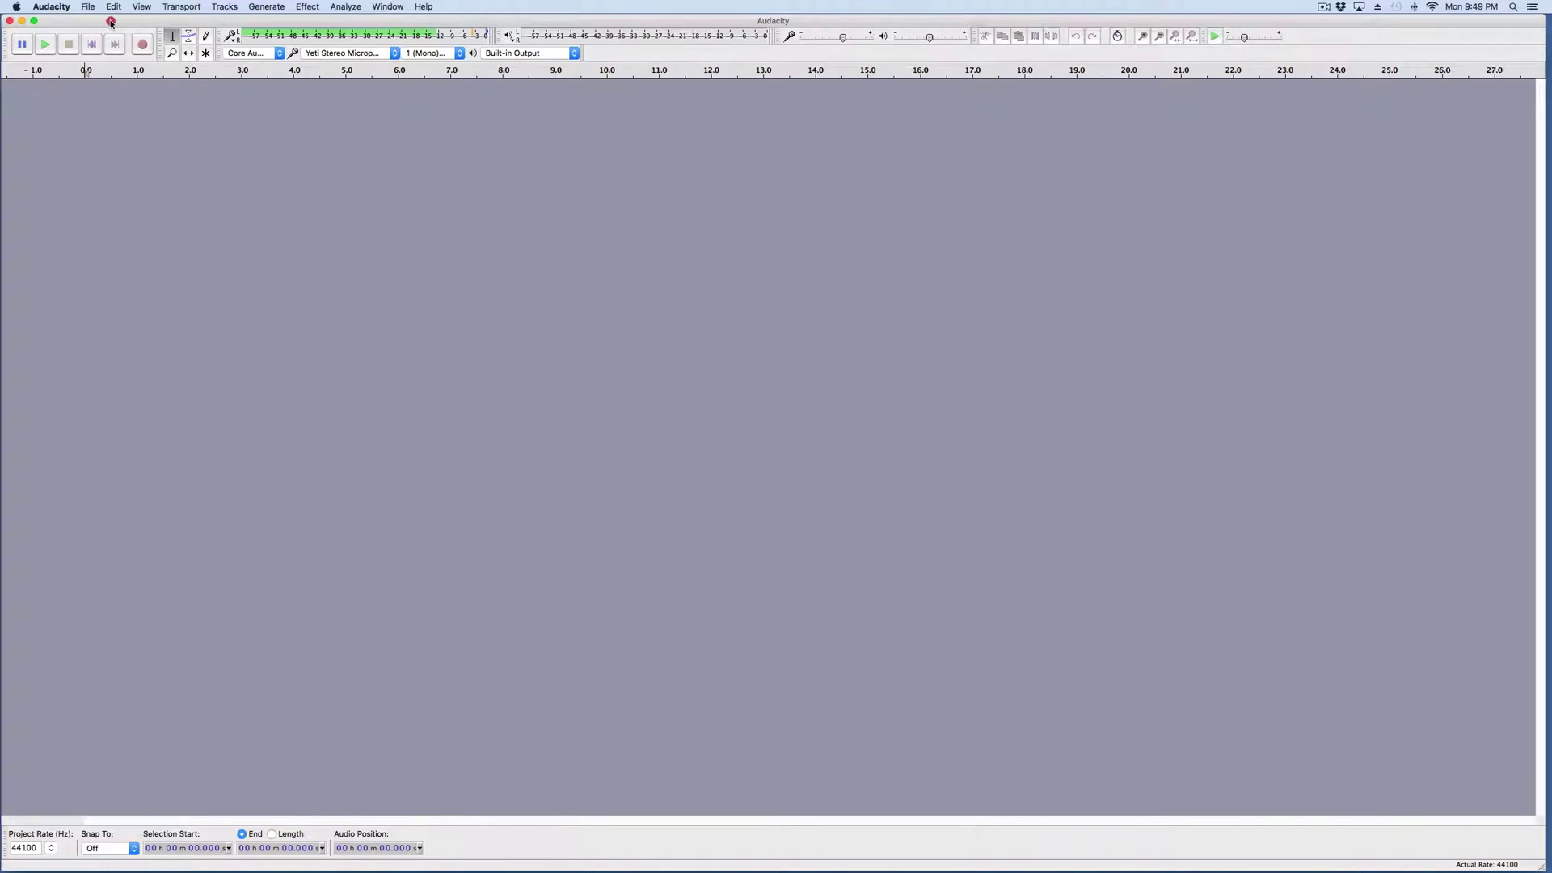
left_click(89, 8)
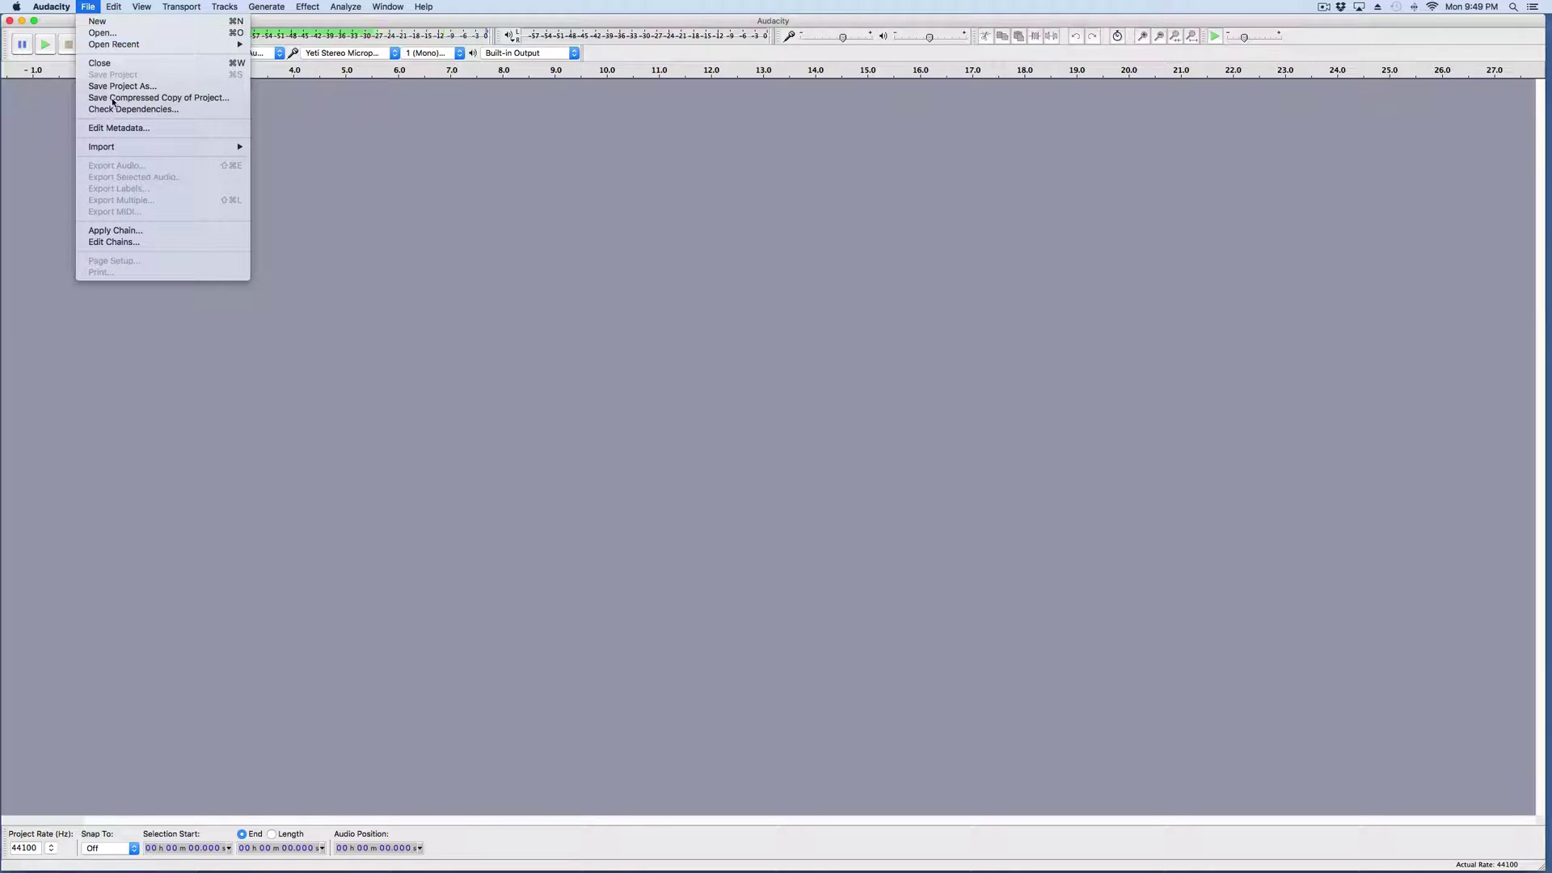
mouse_move(202, 46)
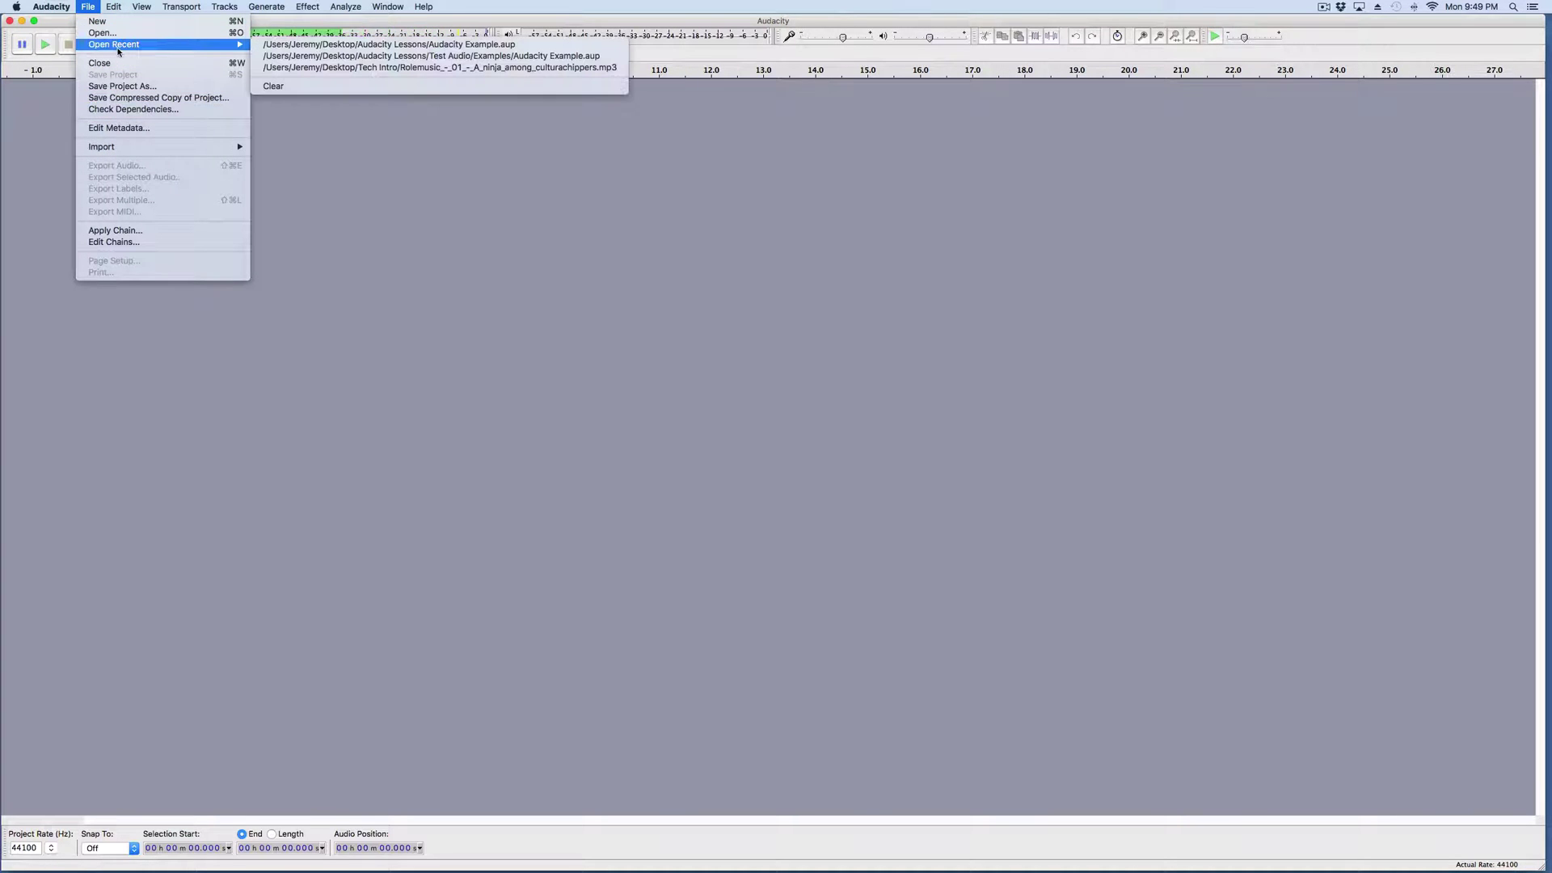
left_click(311, 50)
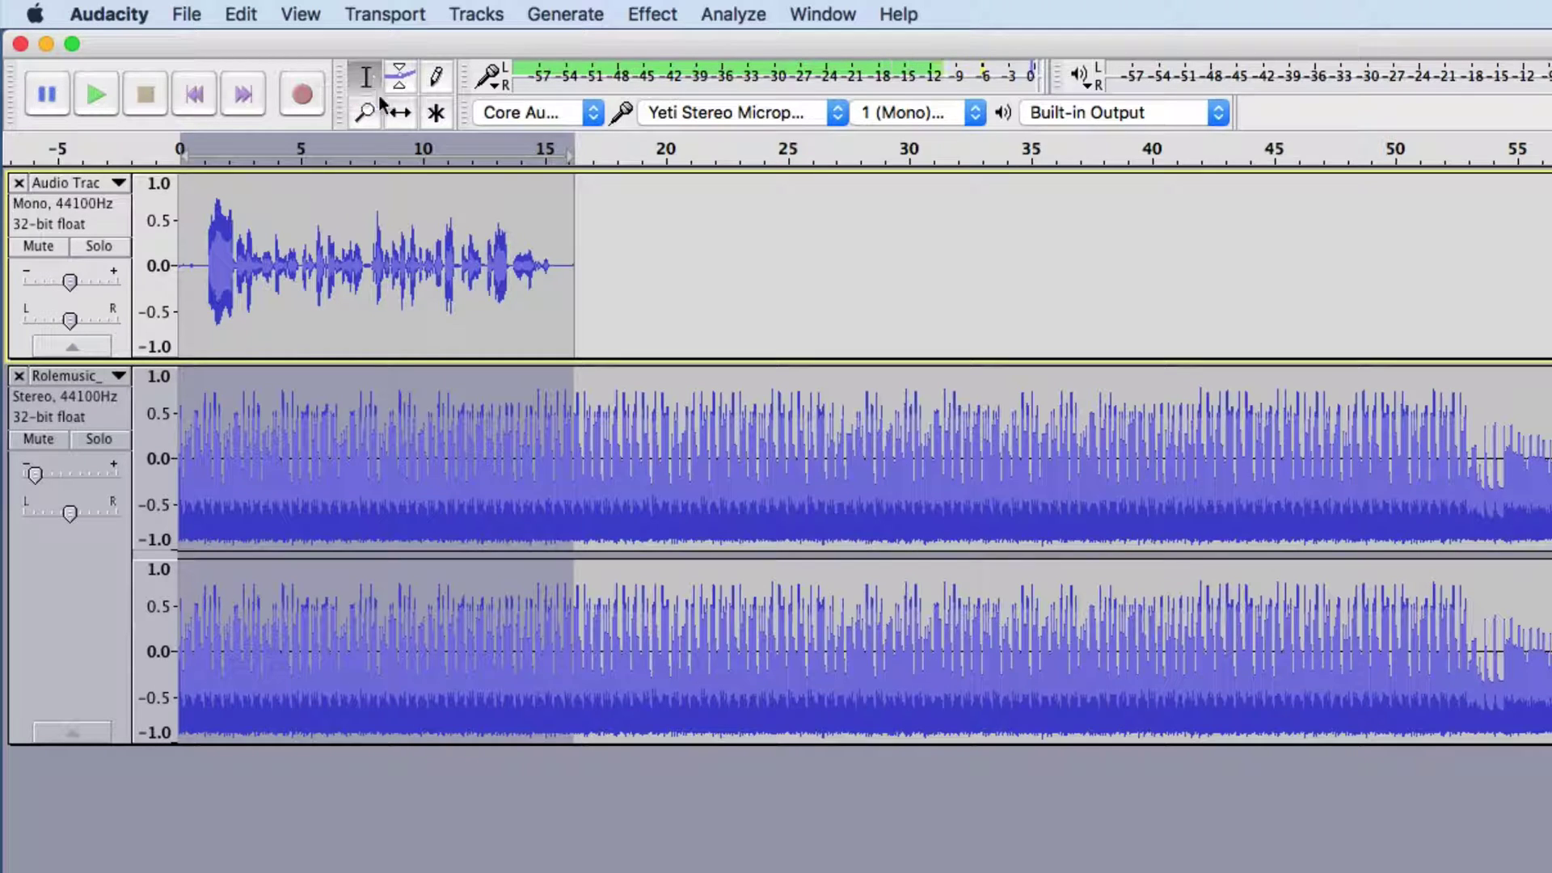
left_click(685, 477)
left_click_drag(686, 477, 1126, 491)
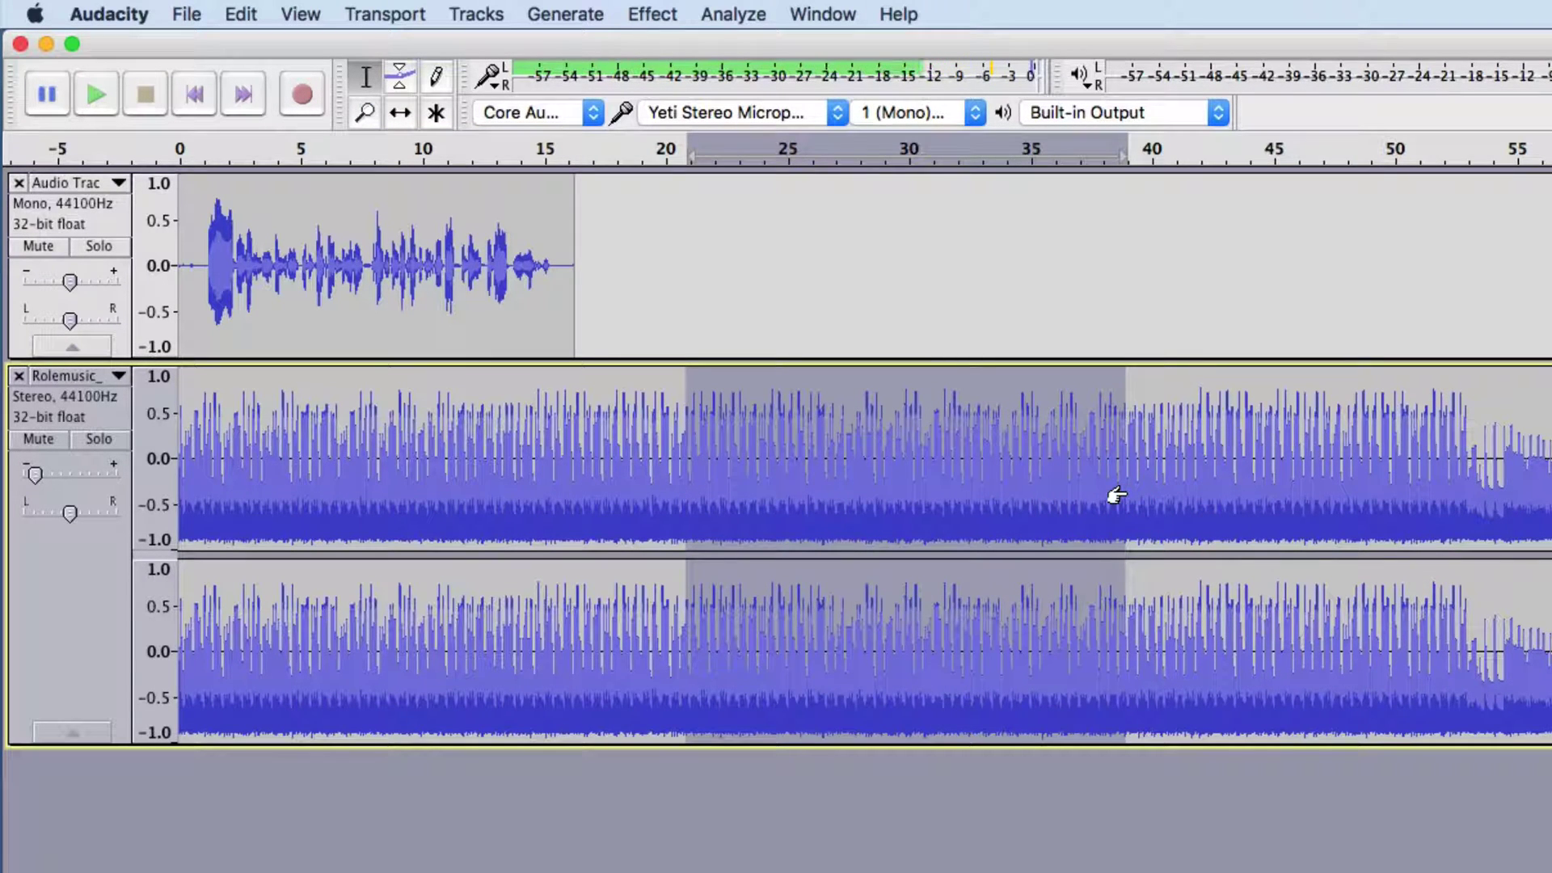
left_click(320, 228)
left_click_drag(320, 229, 434, 234)
left_click_drag(633, 414, 758, 423)
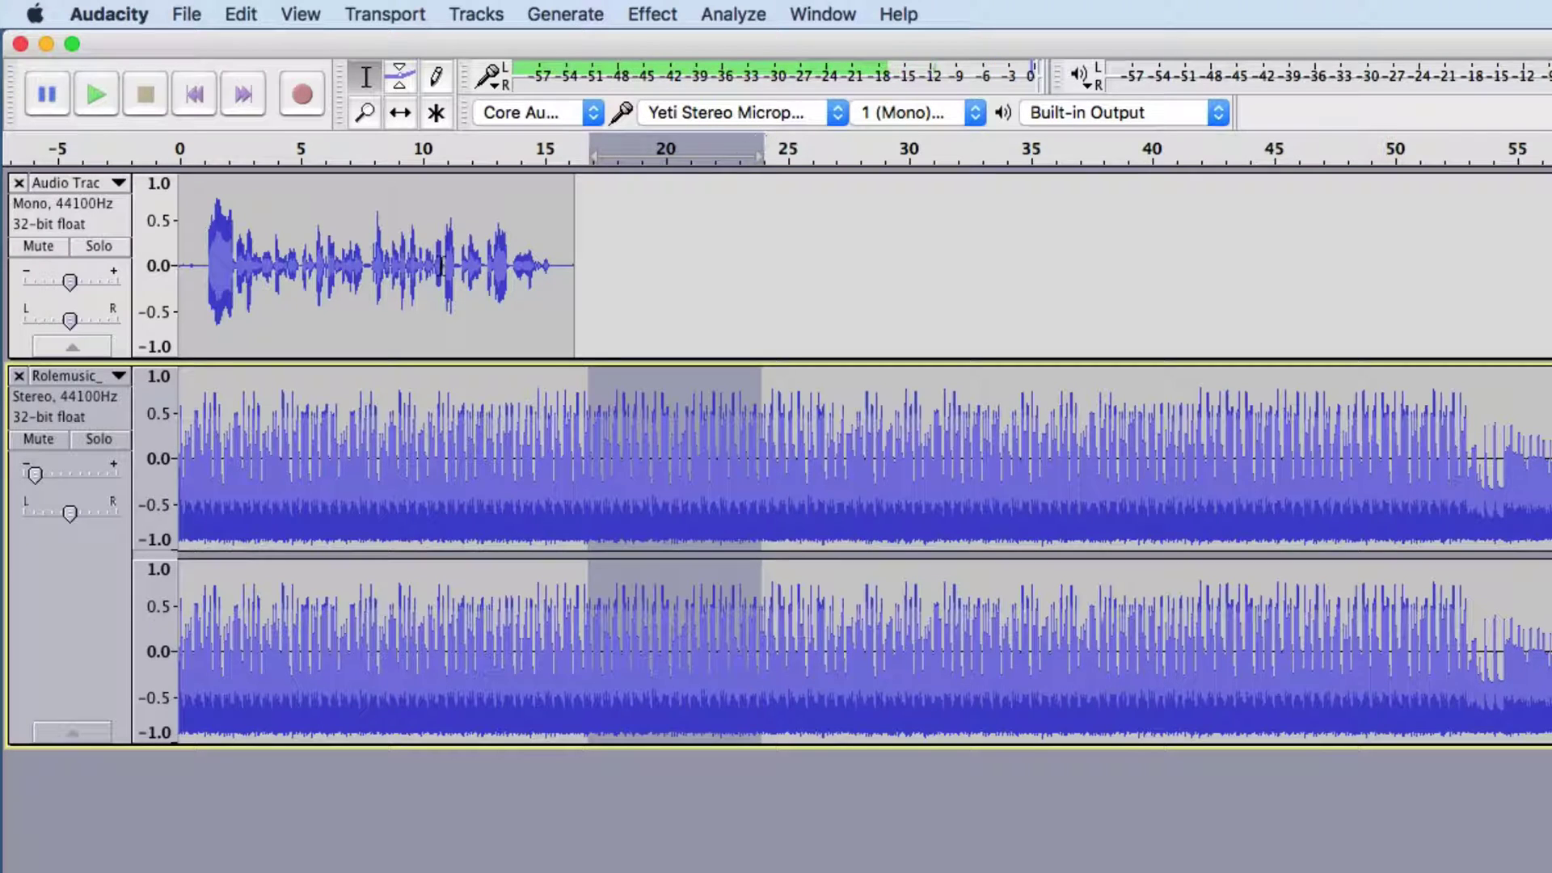
left_click(502, 266)
left_click_drag(480, 265, 271, 252)
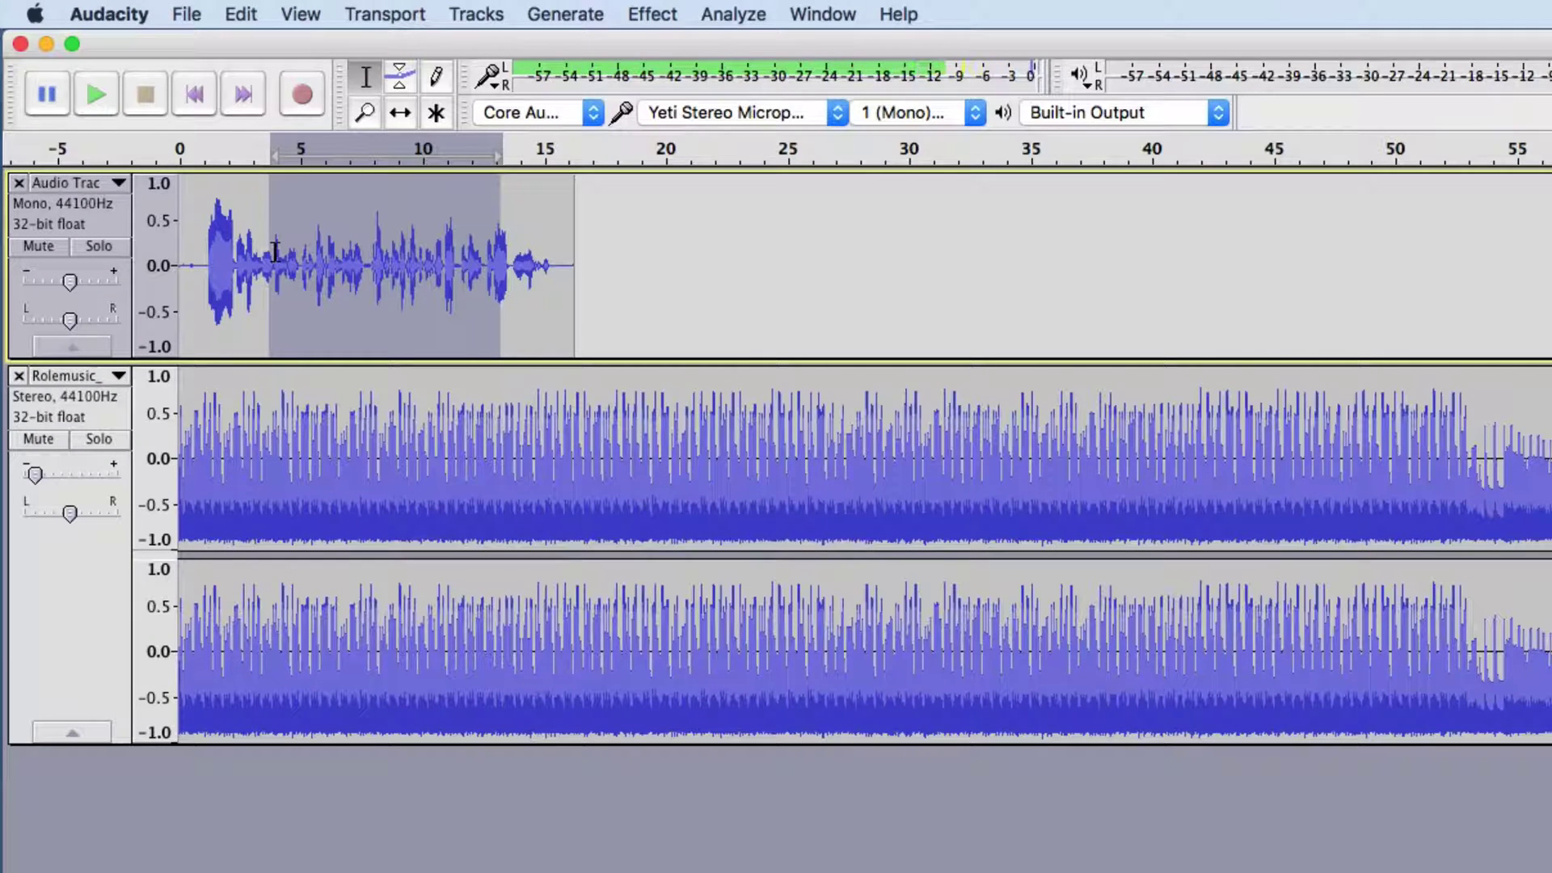
key("Delete")
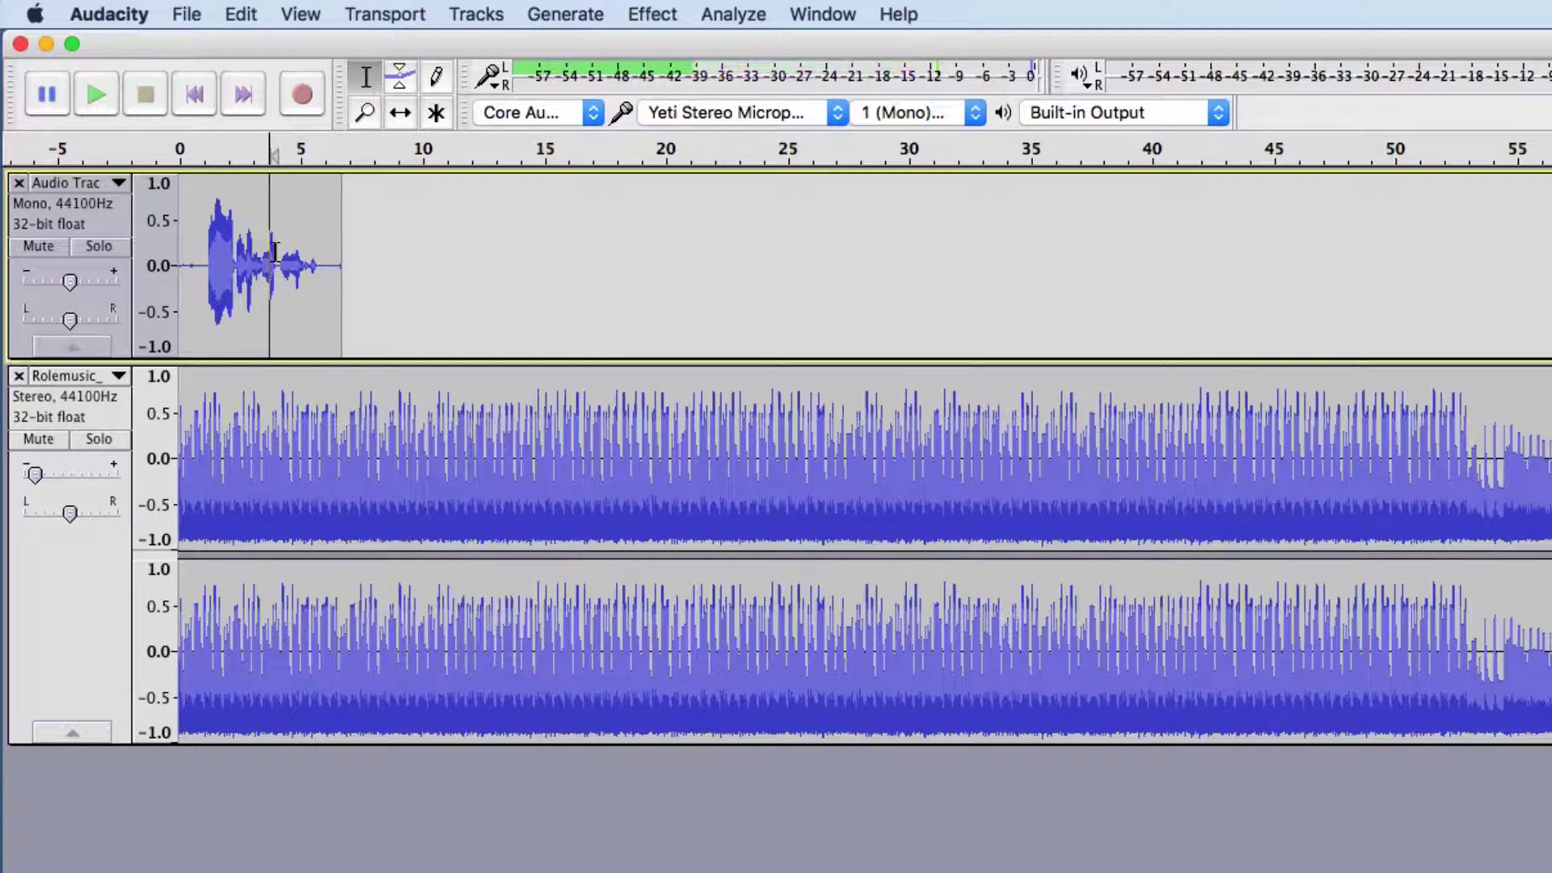
left_click(191, 97)
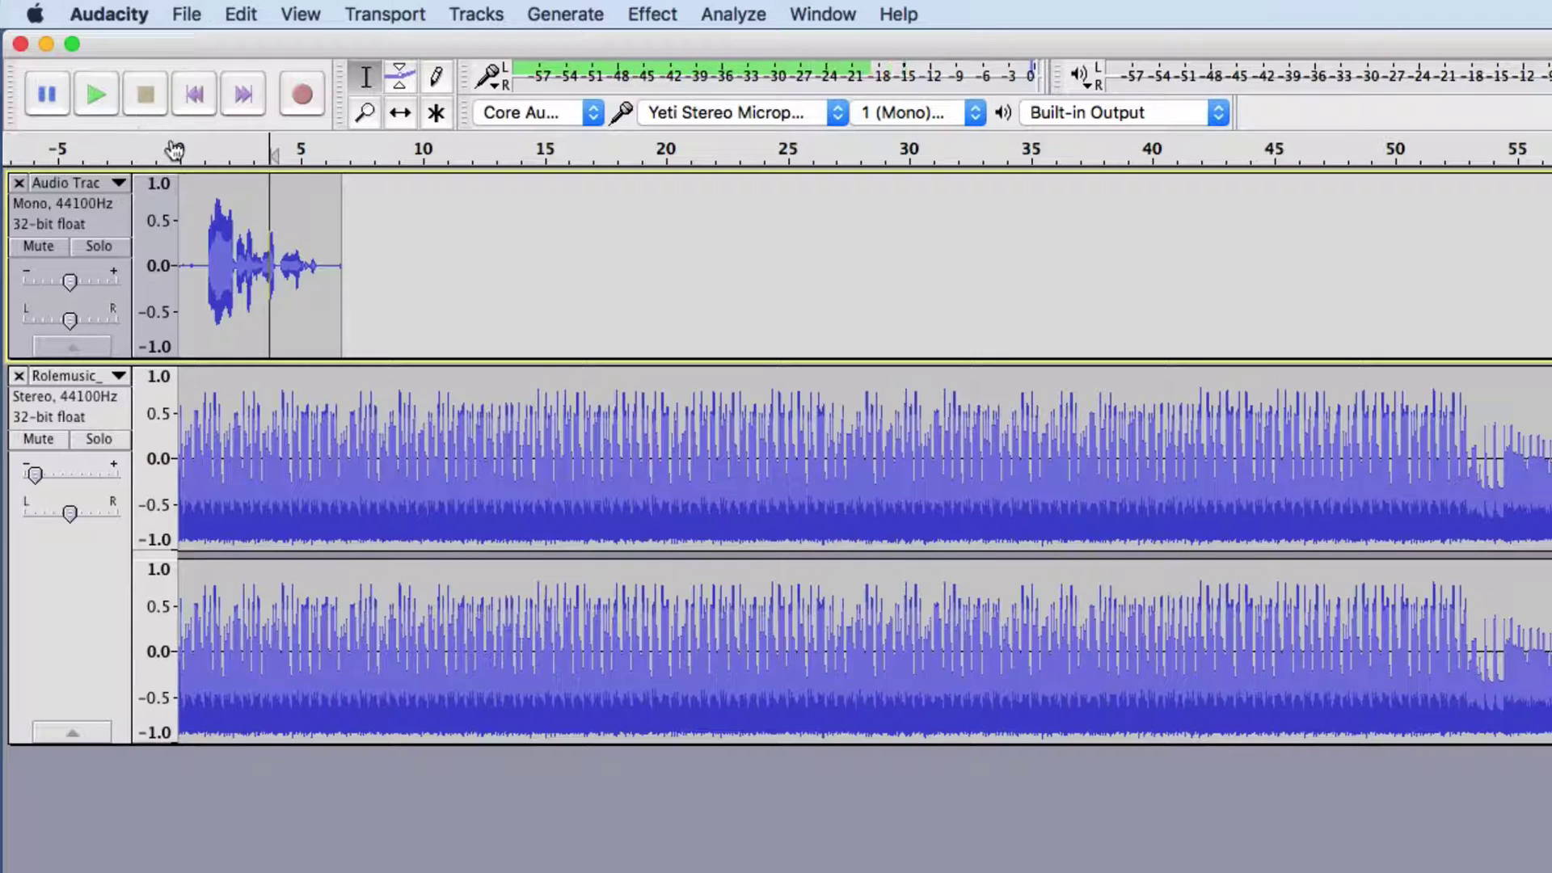
key("space")
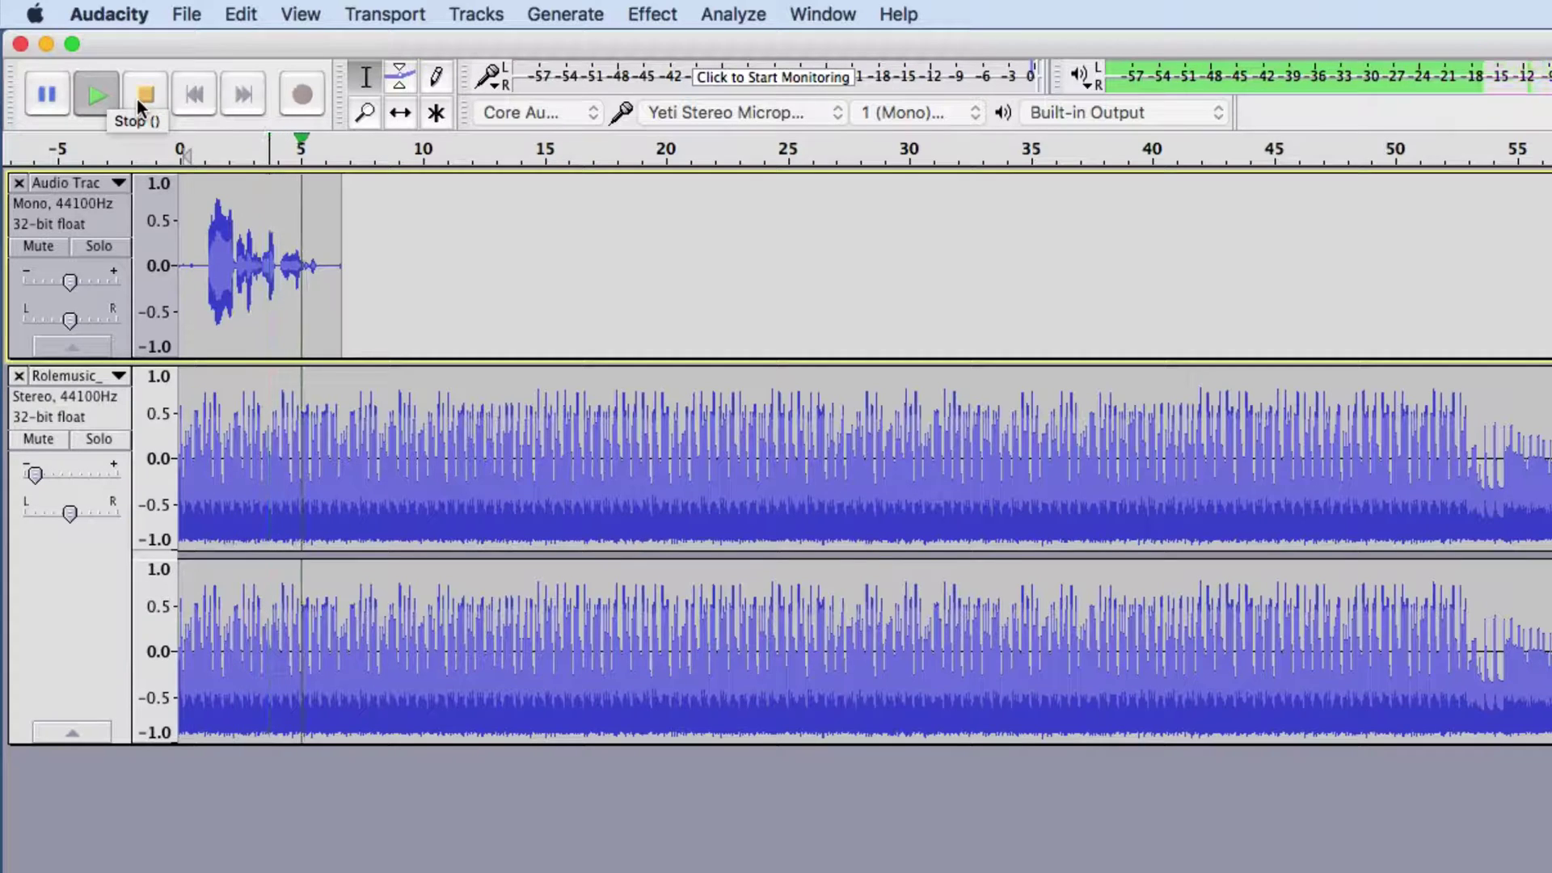
left_click(139, 99)
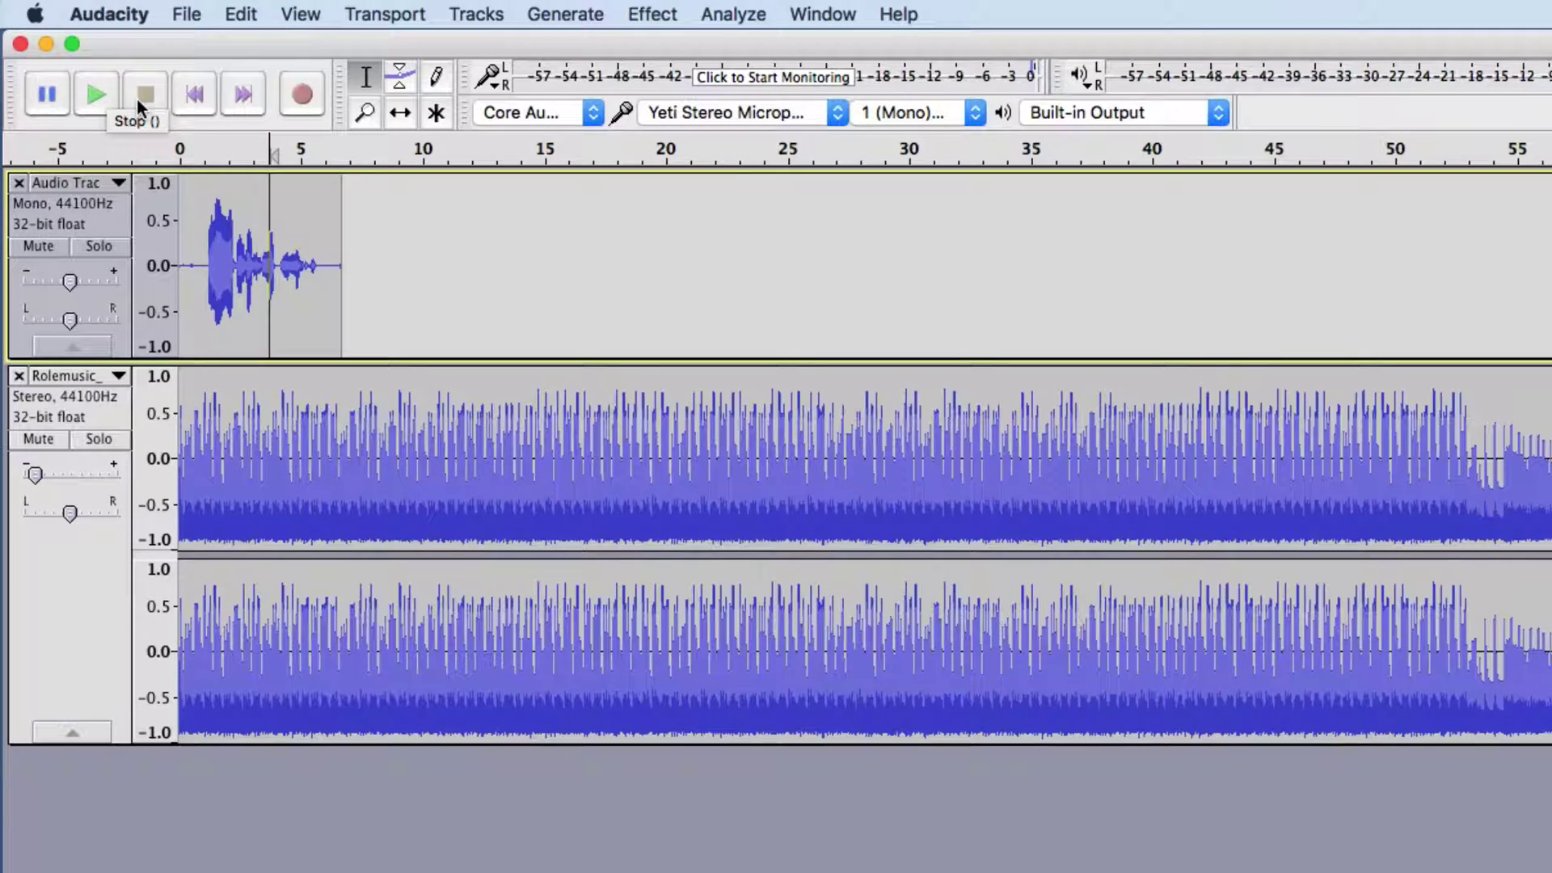
key("super+v")
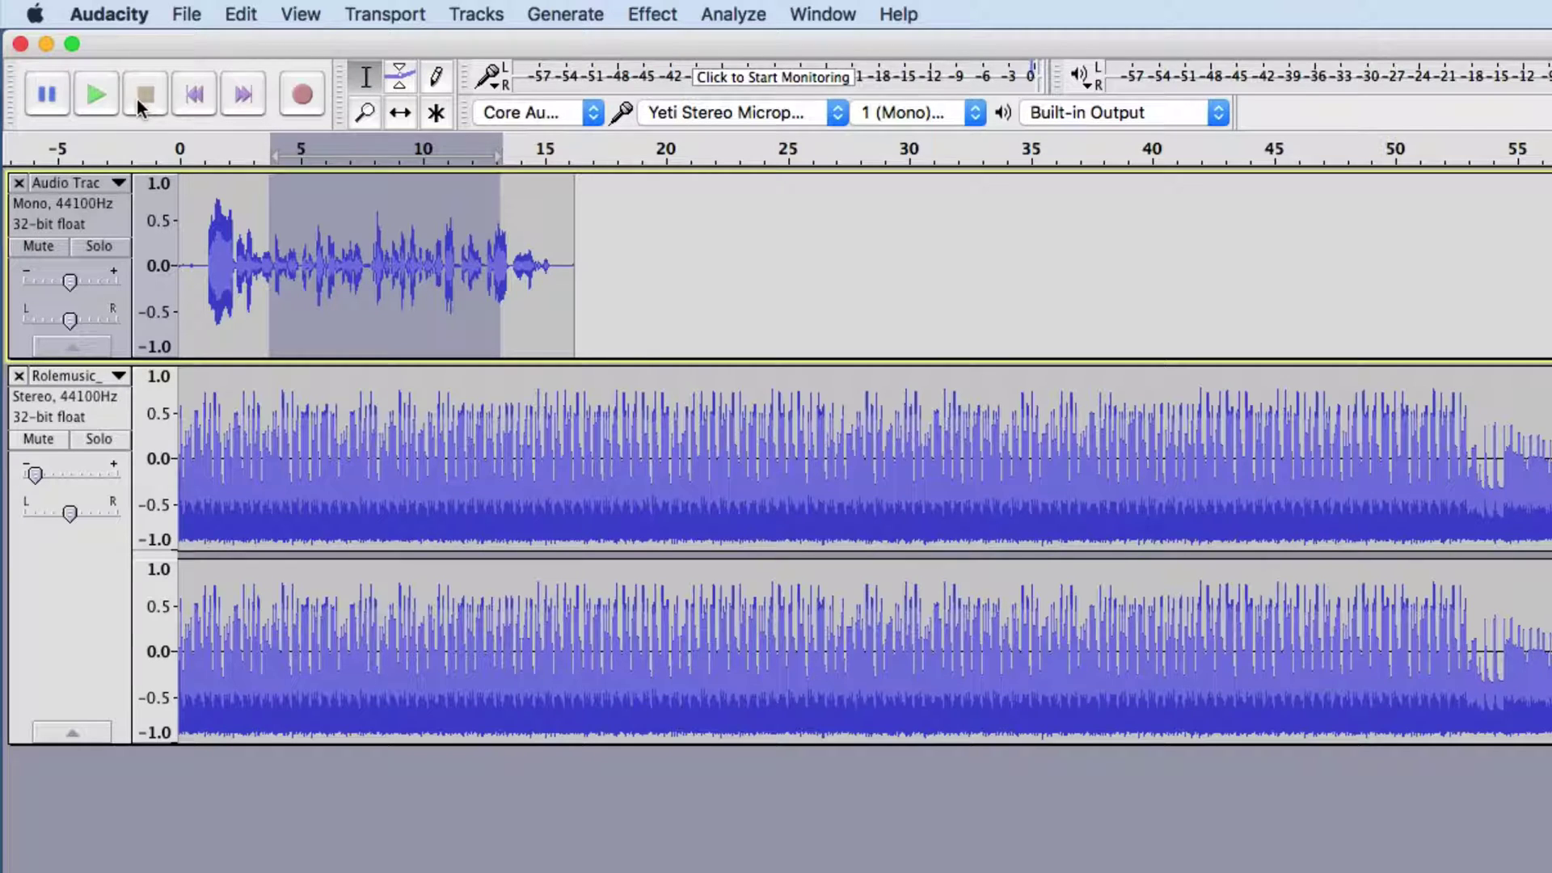
Zoom into the voice track's opening, first to about 0.5–15 s, then to roughly 2.4–3.0 s.
left_click(369, 113)
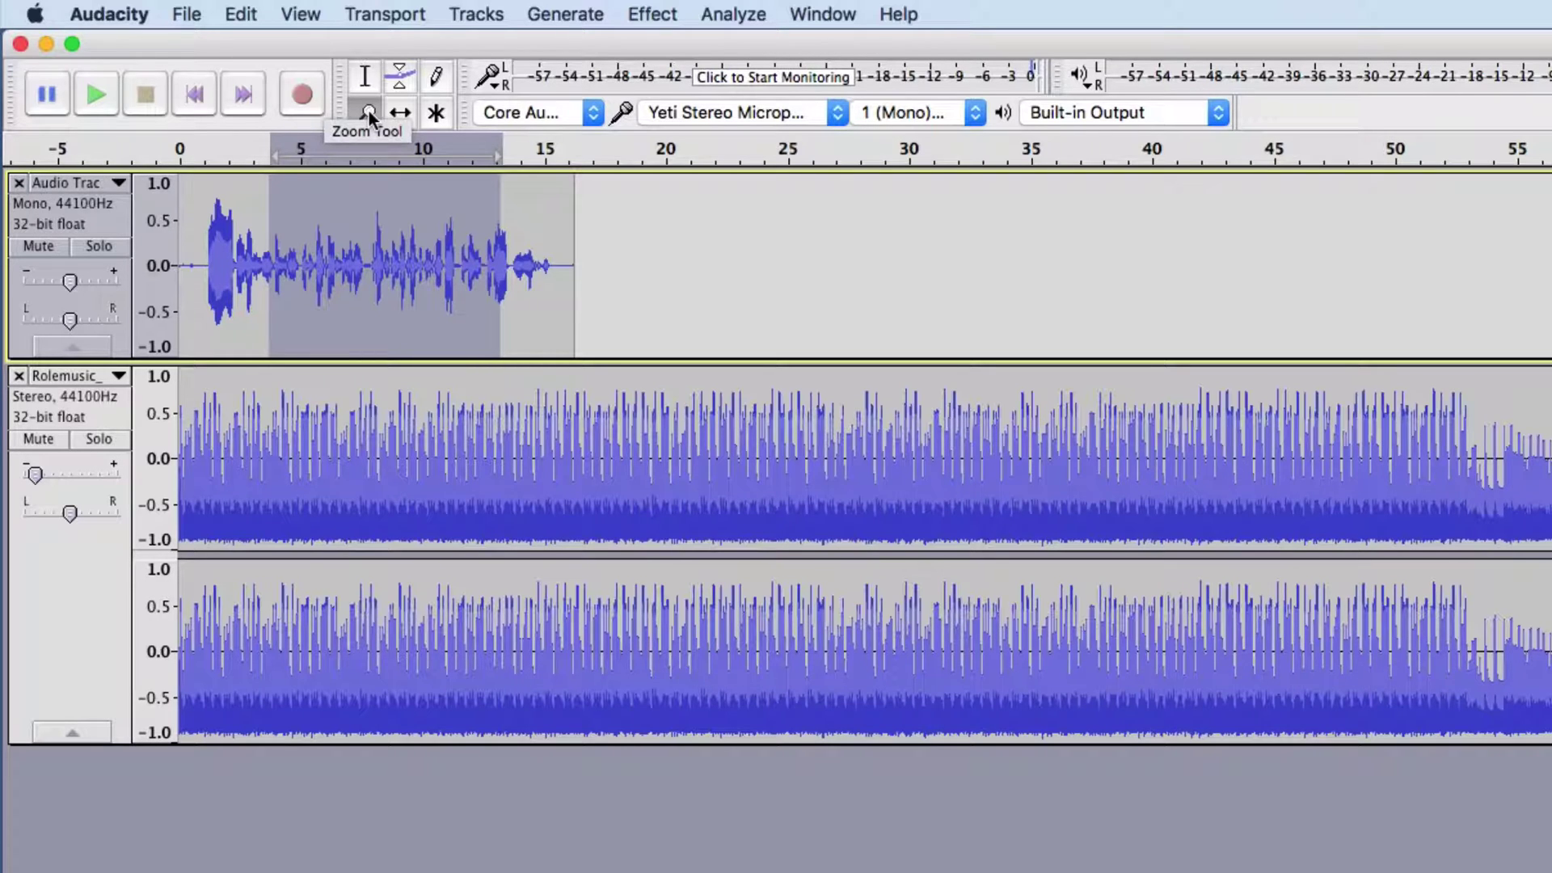
left_click(204, 250)
left_click_drag(205, 249, 550, 244)
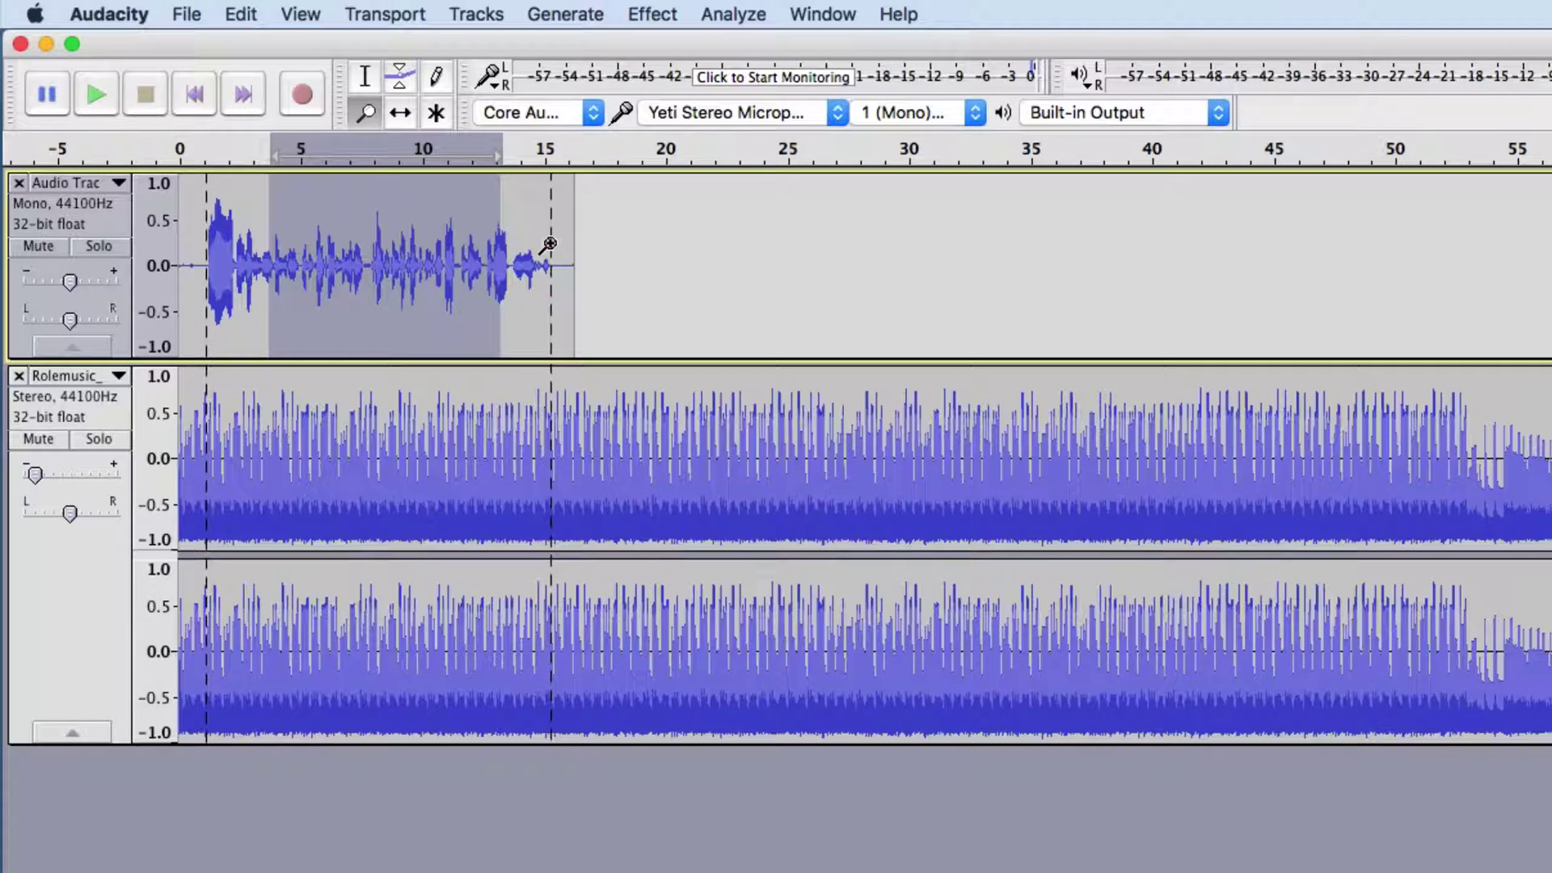
left_click_drag(549, 244, 550, 244)
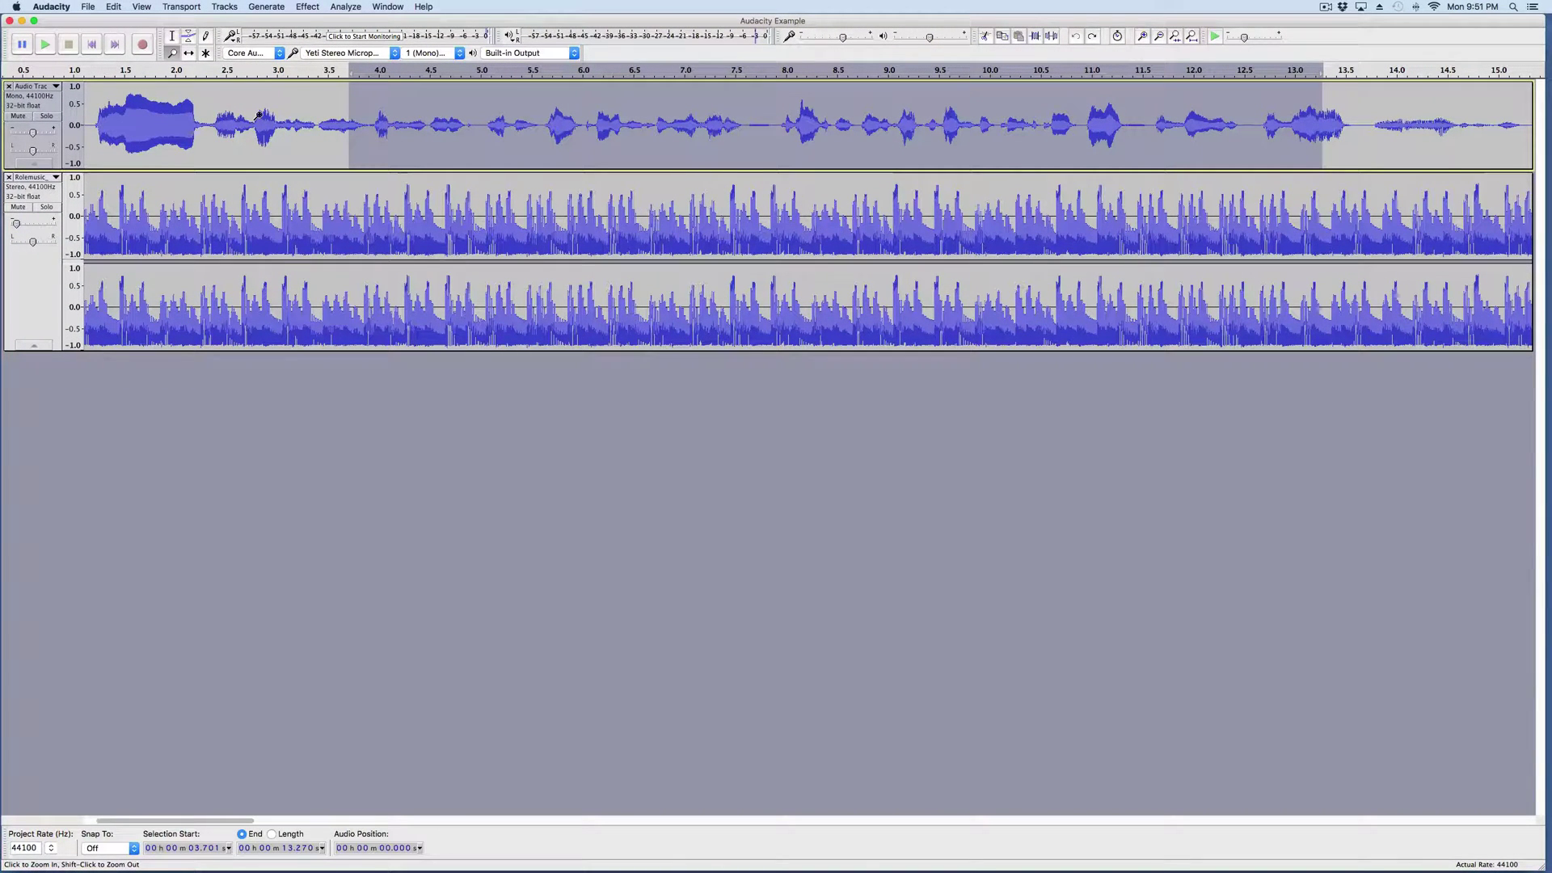
left_click(174, 53)
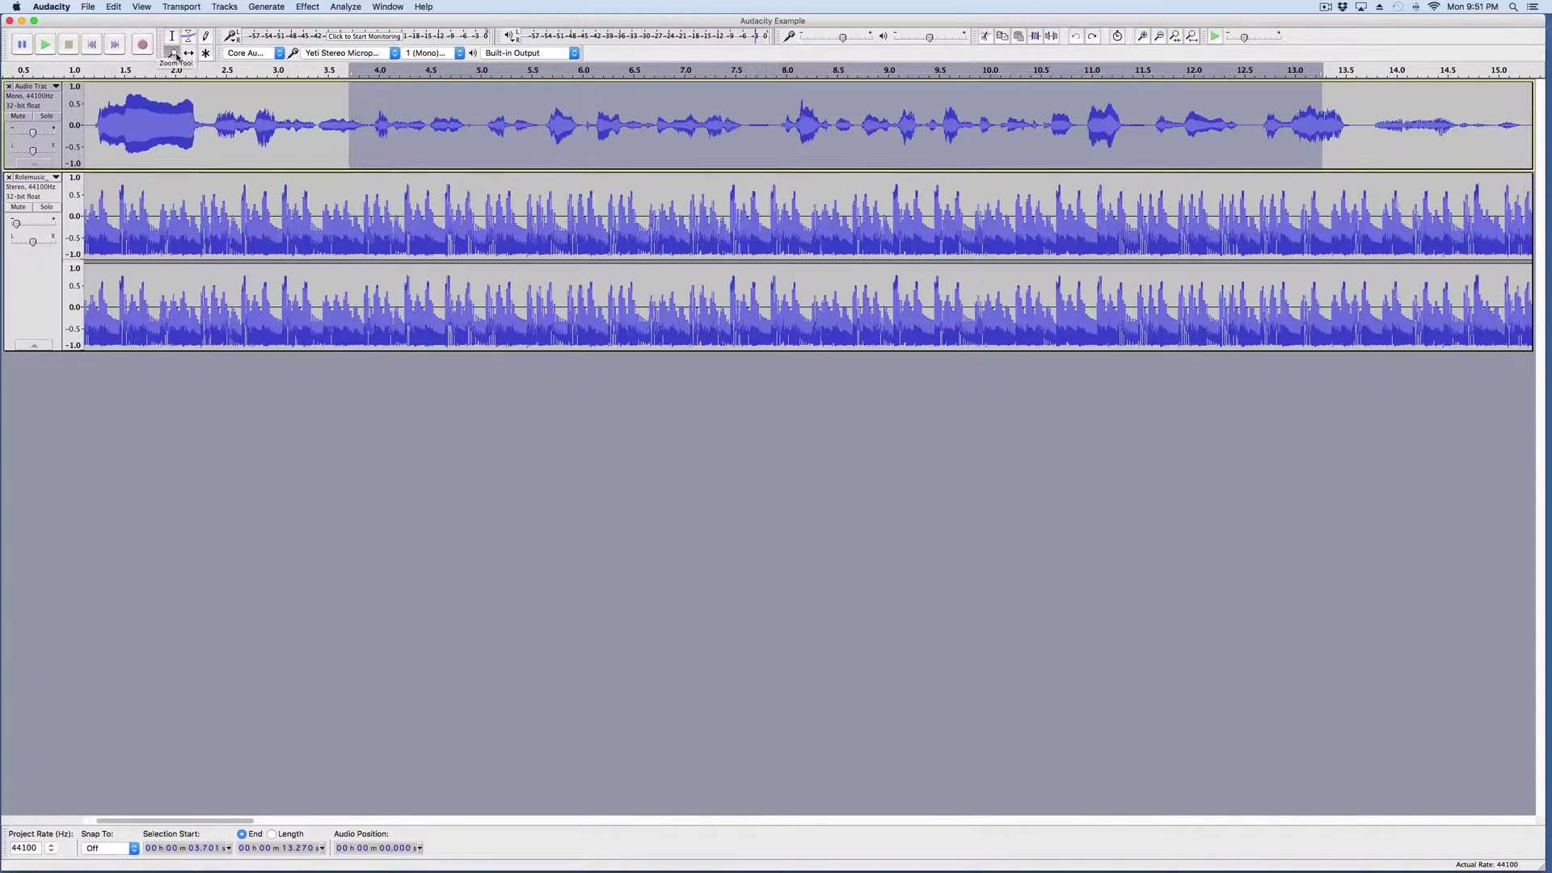
left_click_drag(211, 116, 277, 121)
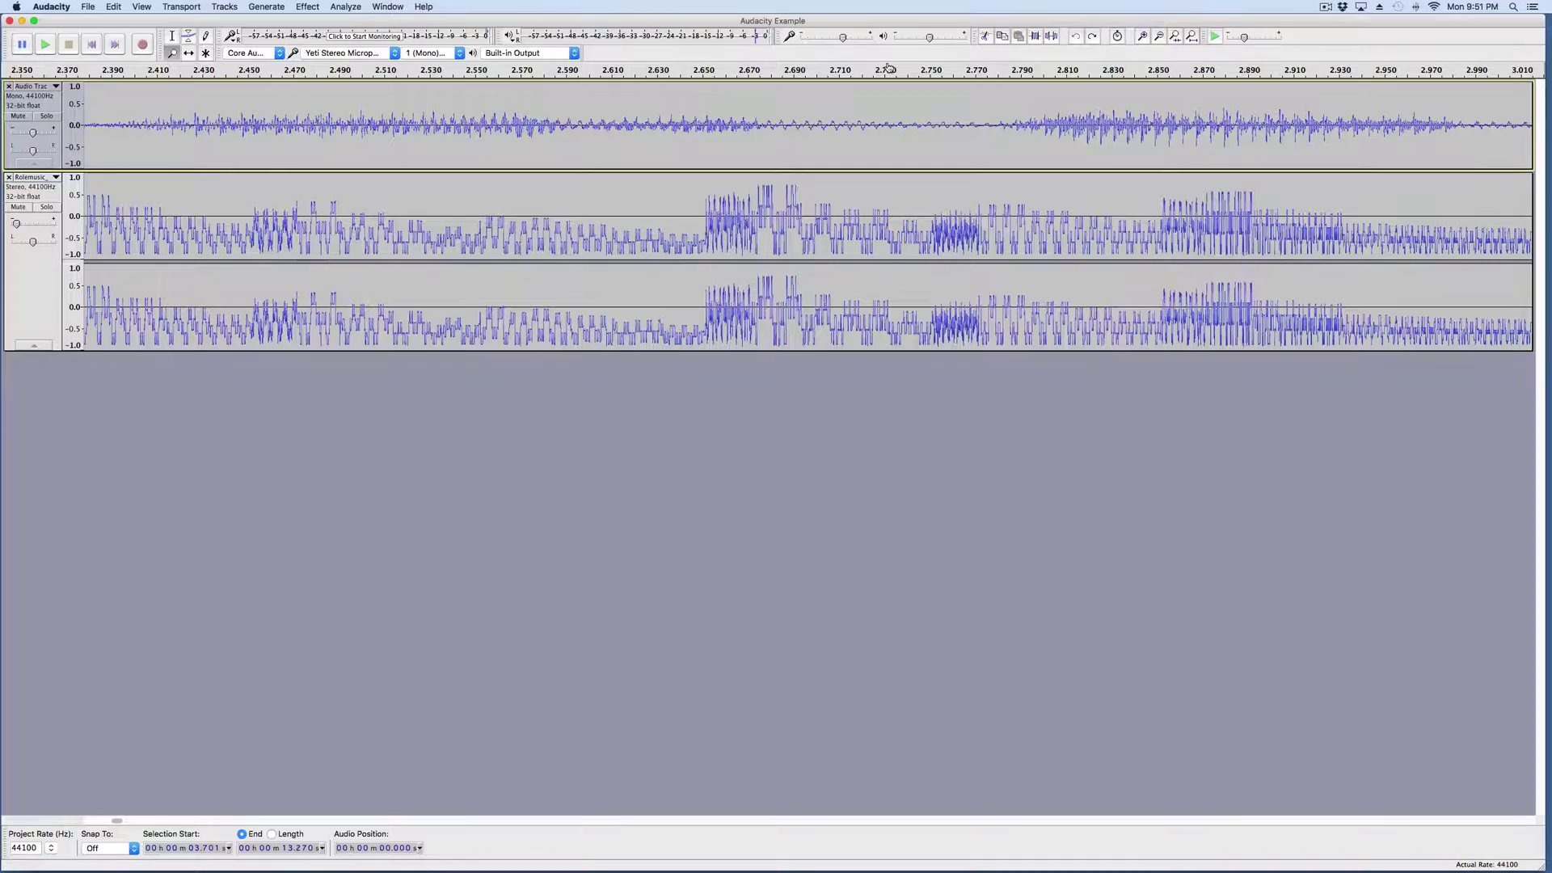
Zoom out four steps, then fit both tracks' full length in the window.
left_click(1159, 37)
left_click(1159, 37)
left_click(1159, 37)
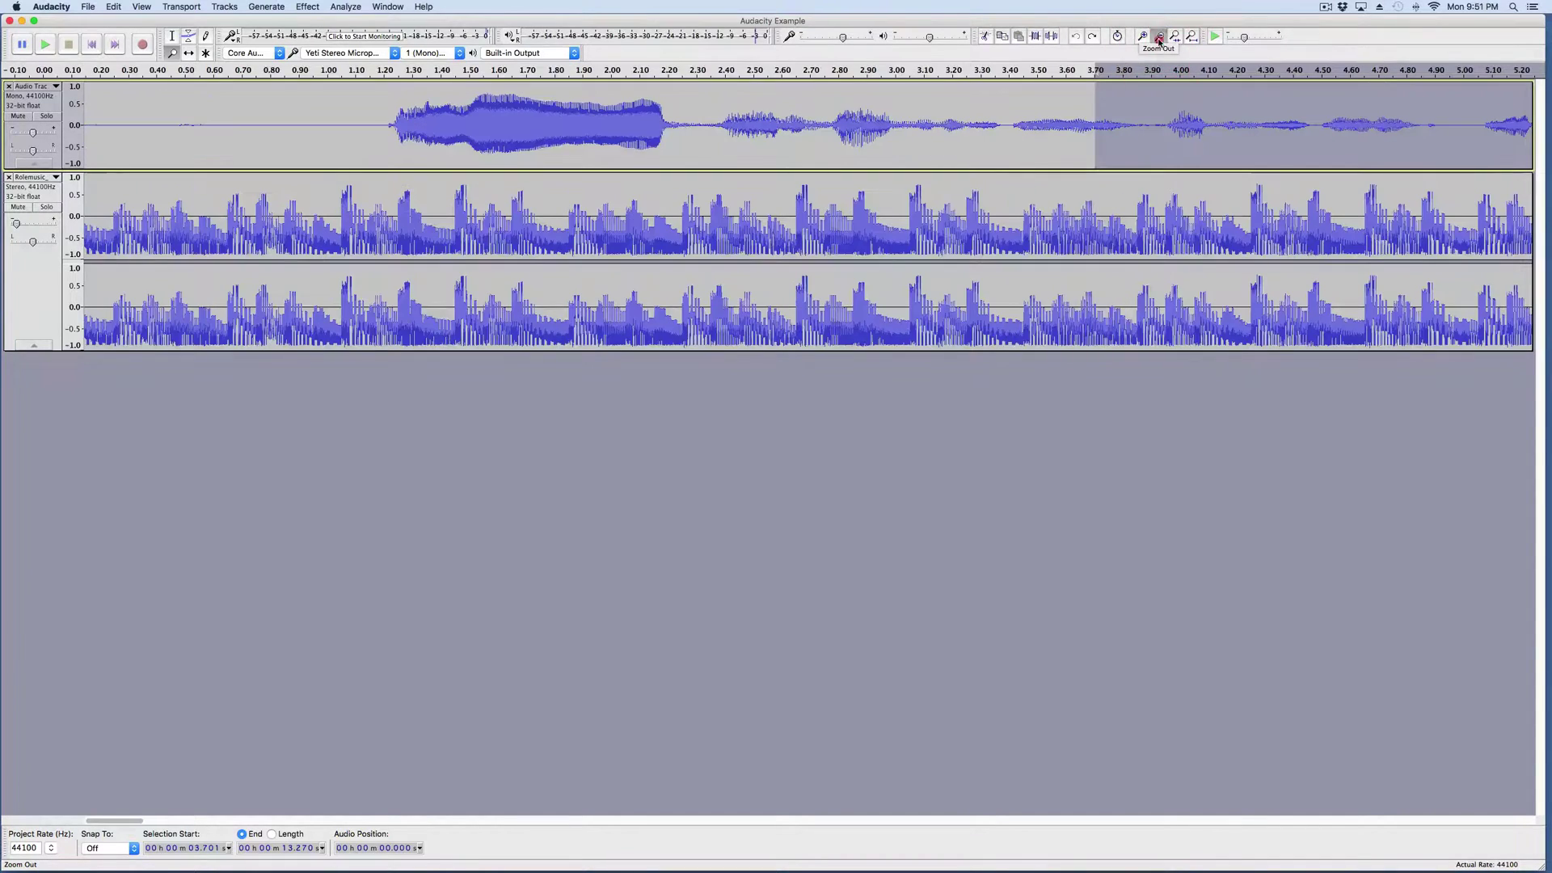
left_click(1159, 37)
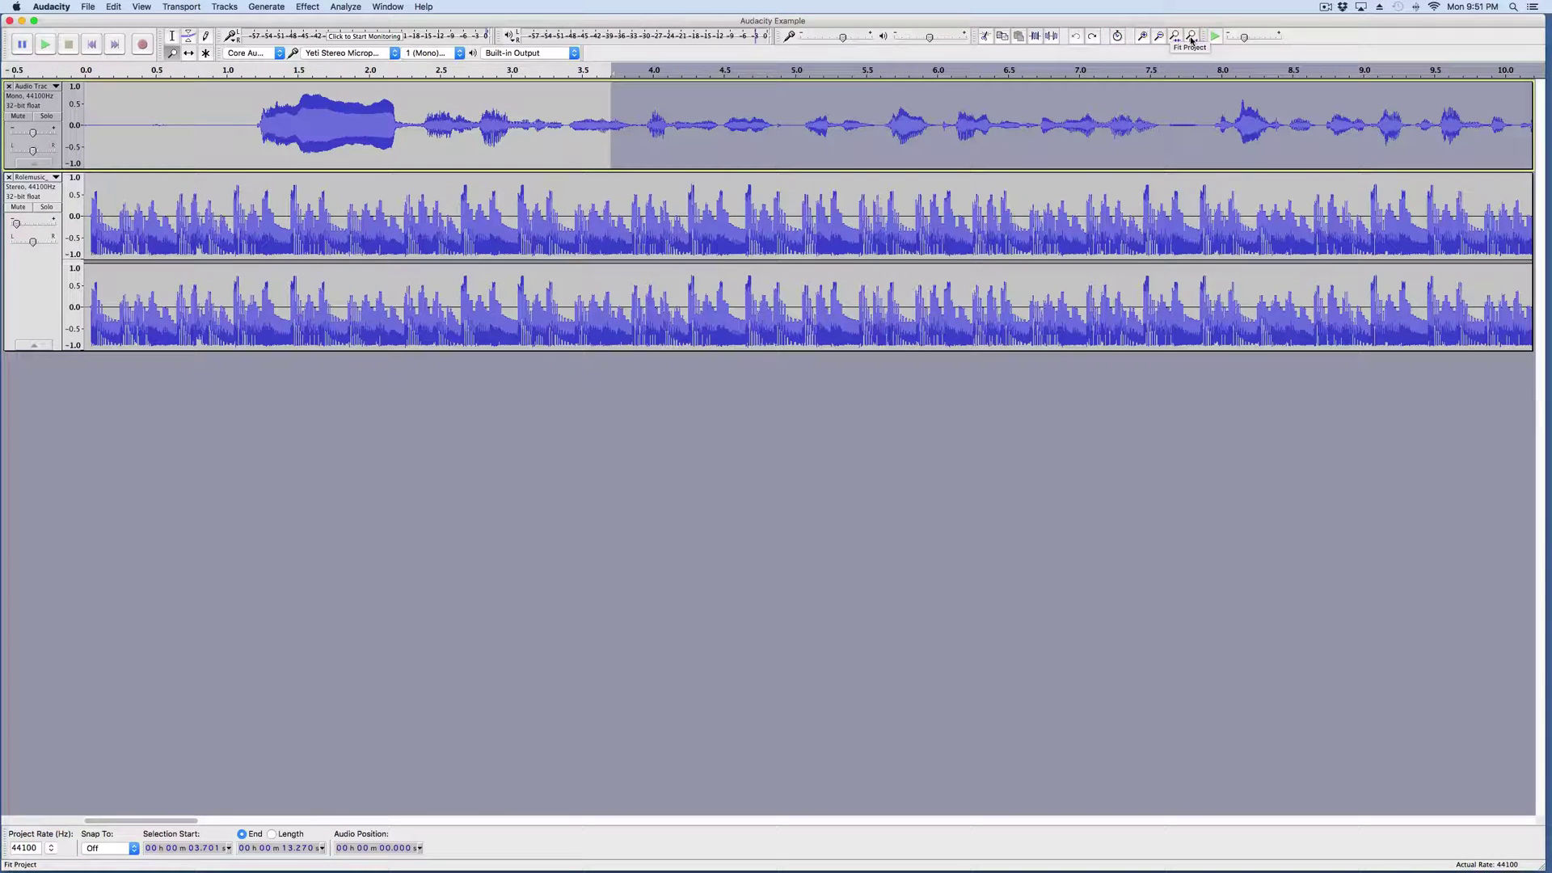
left_click(1191, 37)
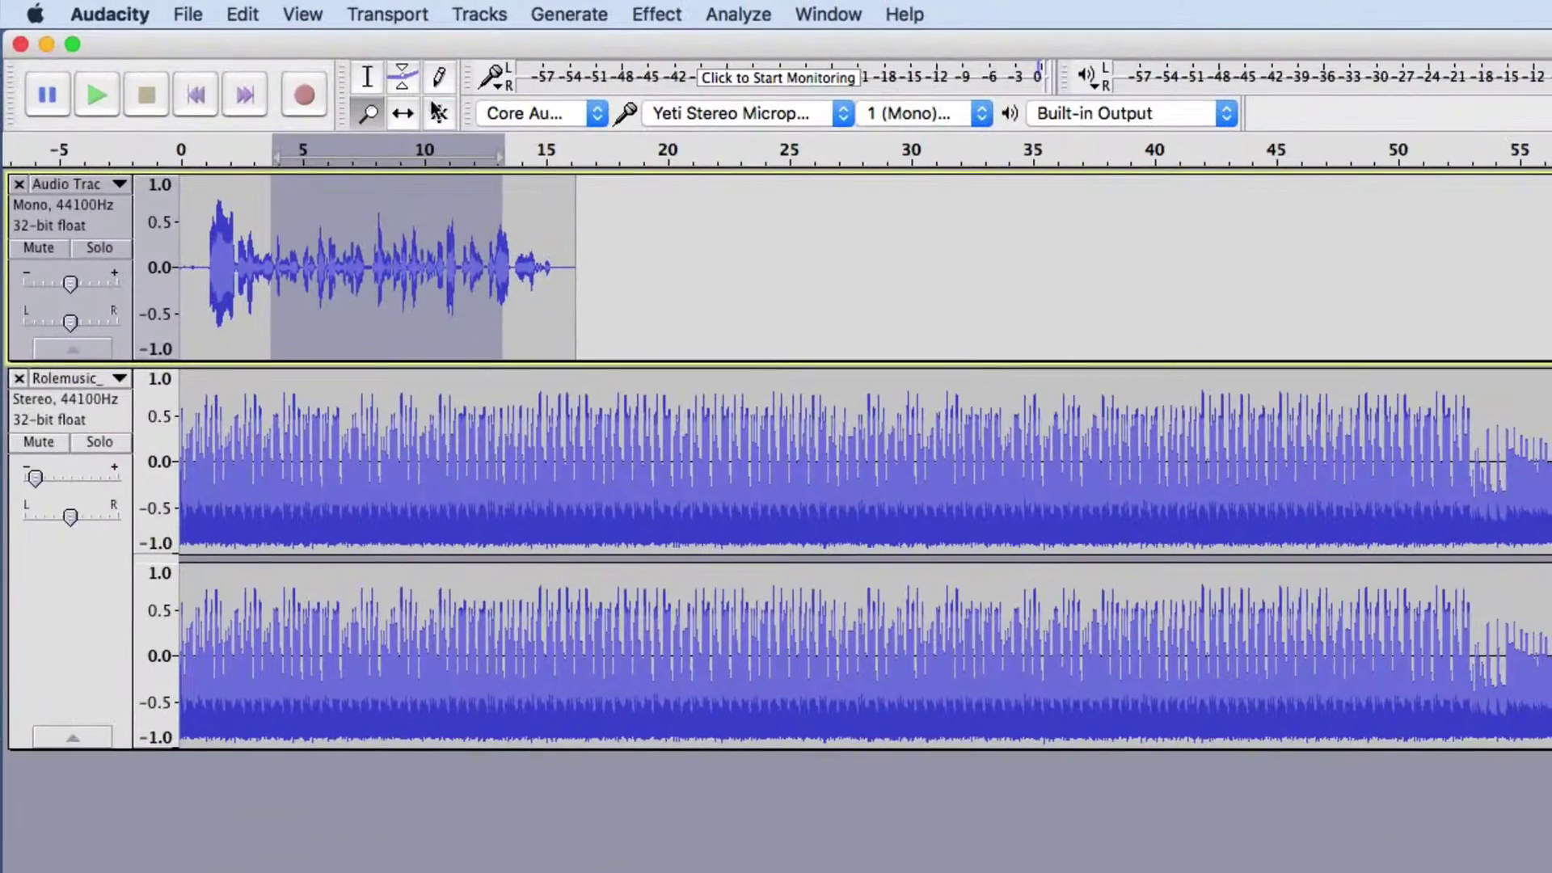
left_click(403, 114)
left_click_drag(218, 266, 880, 315)
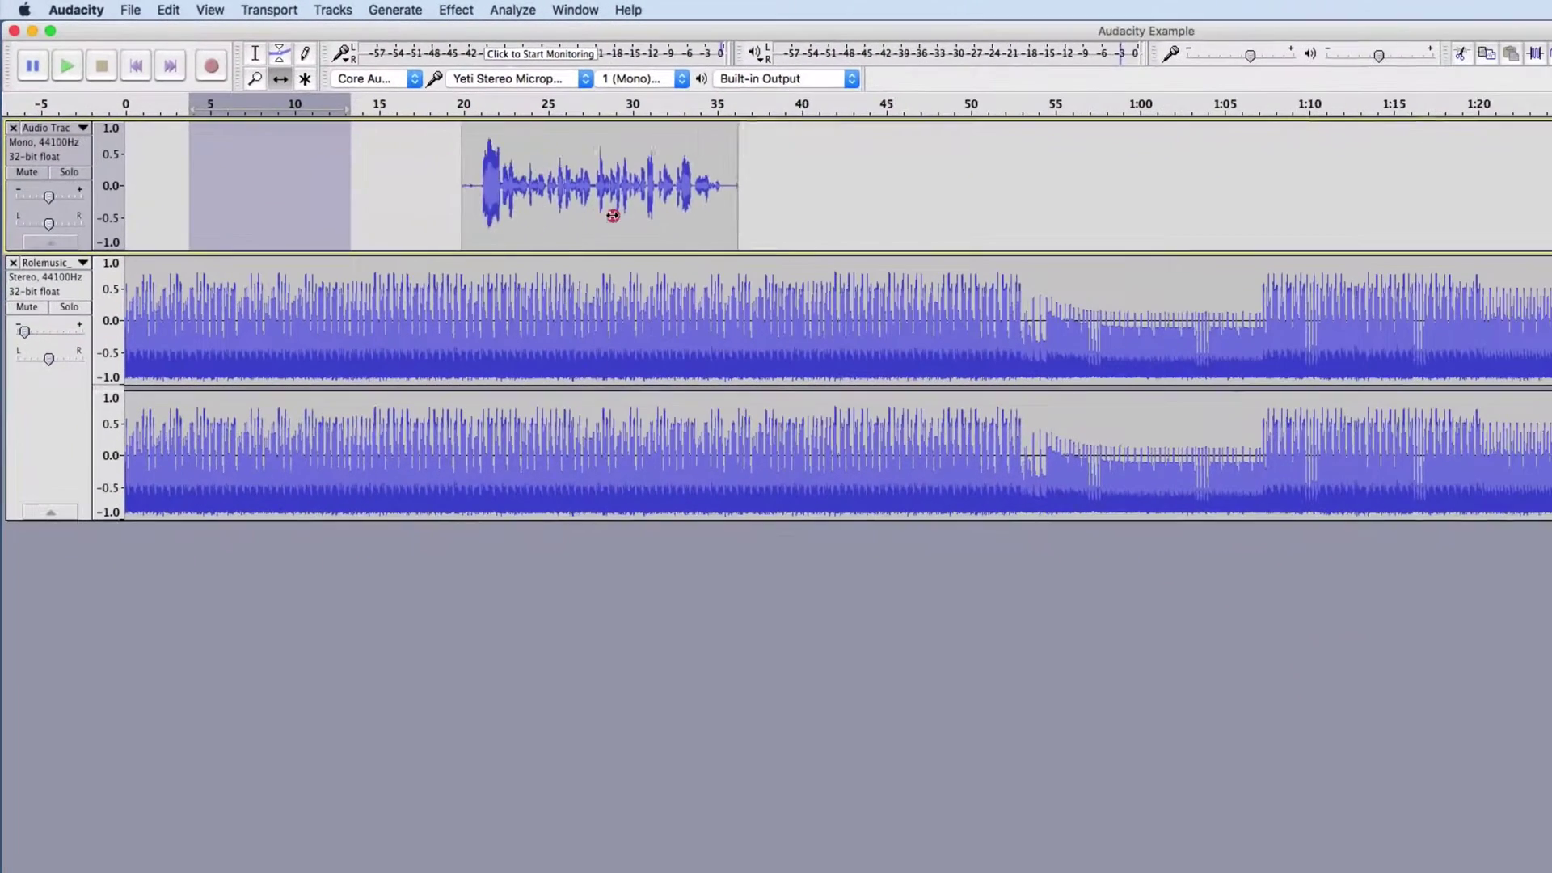
left_click_drag(613, 215, 1165, 196)
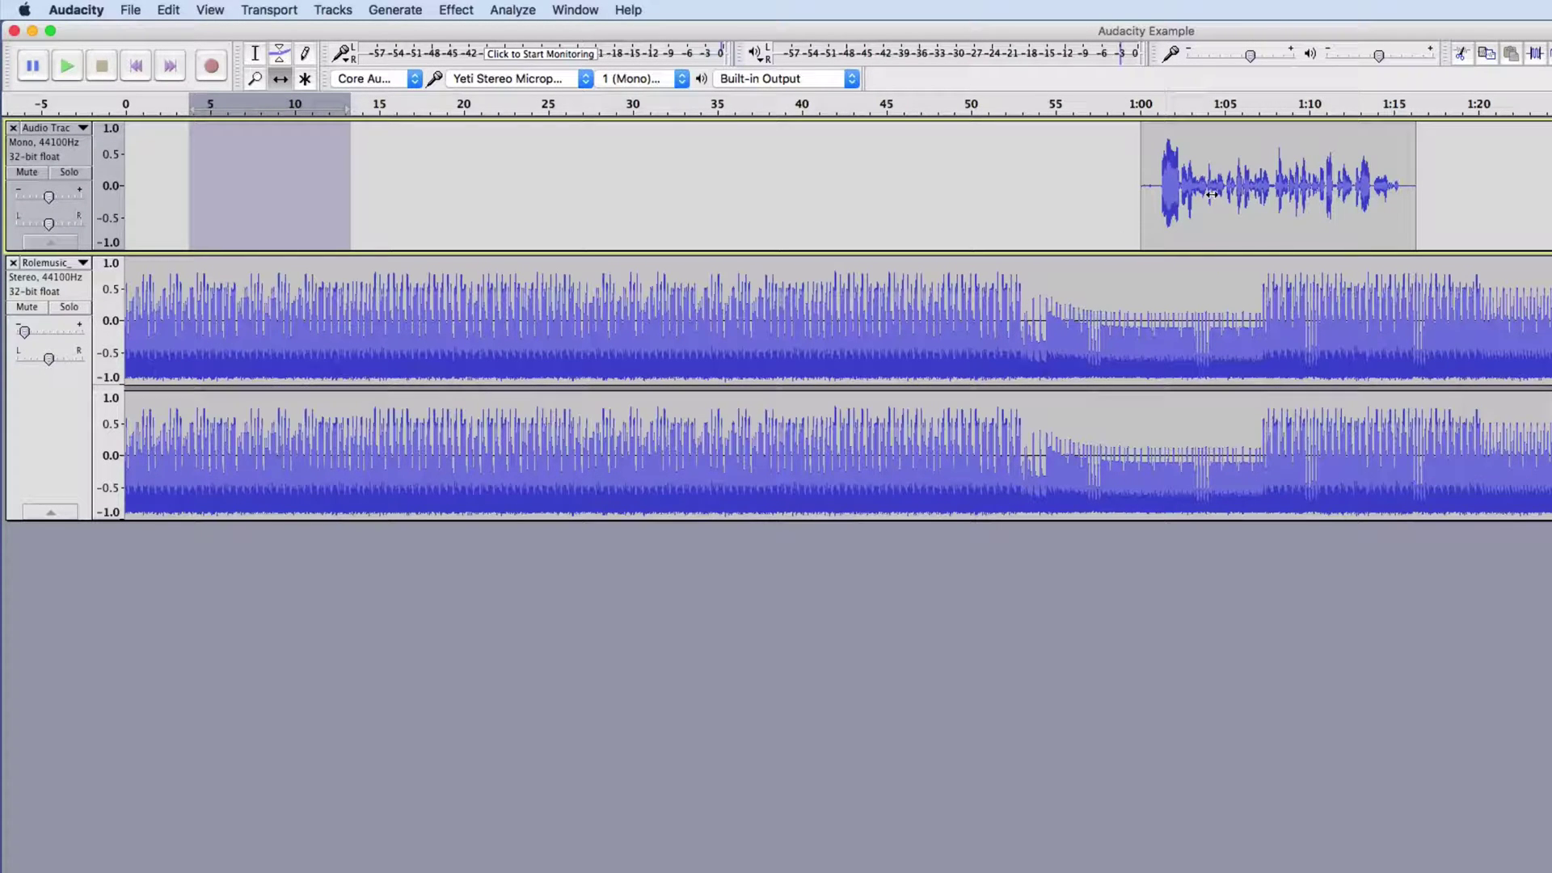
mouse_move(1273, 203)
left_mouse_down()
mouse_move(1221, 202)
mouse_move(1276, 201)
left_mouse_up()
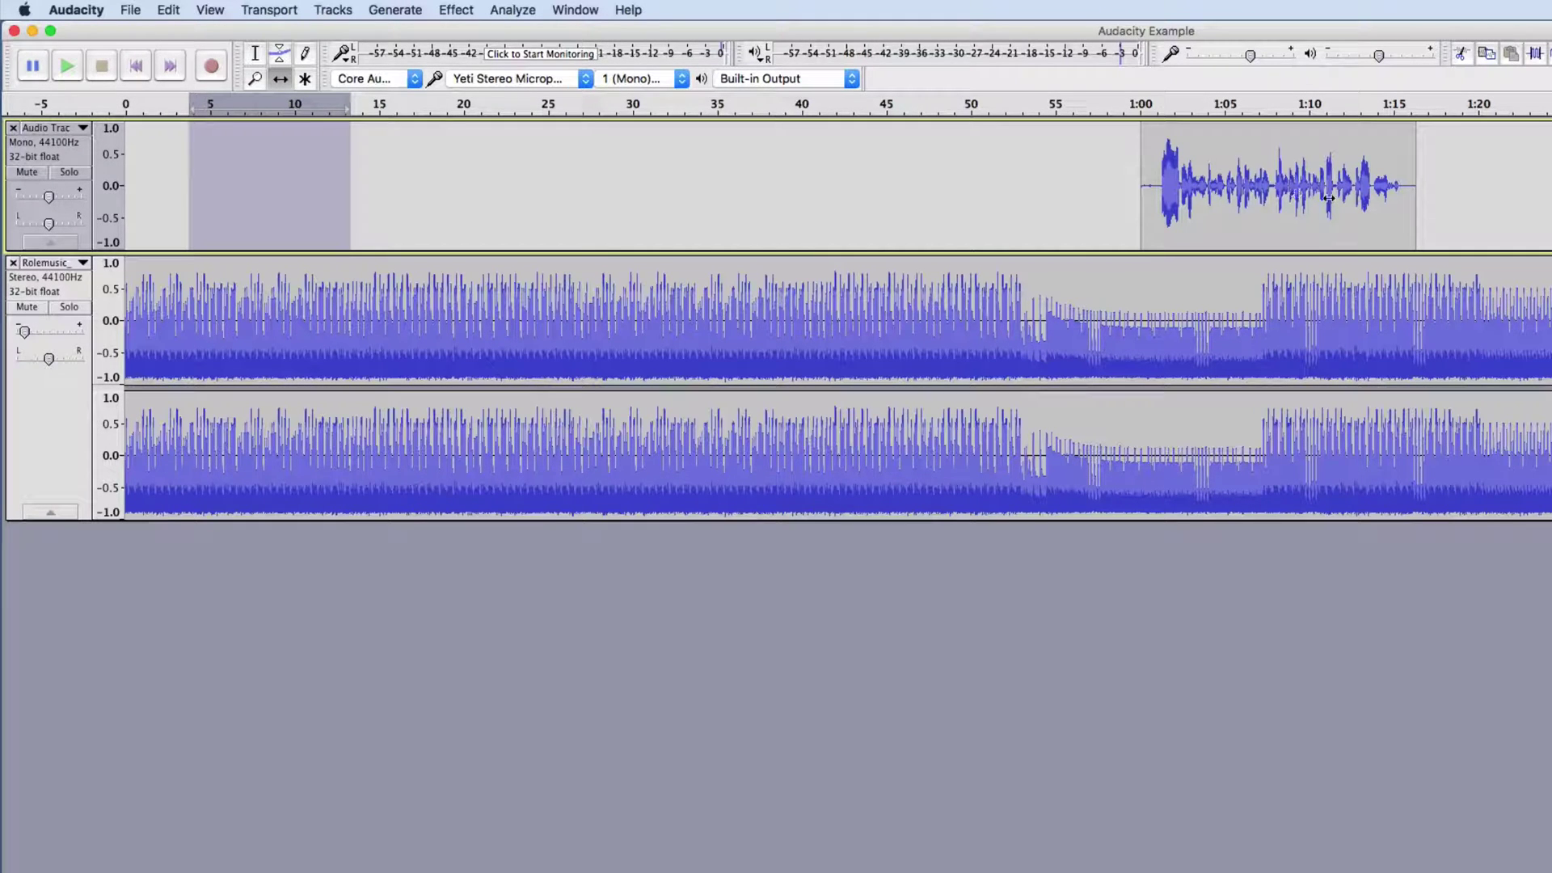
left_click_drag(1329, 198, 313, 209)
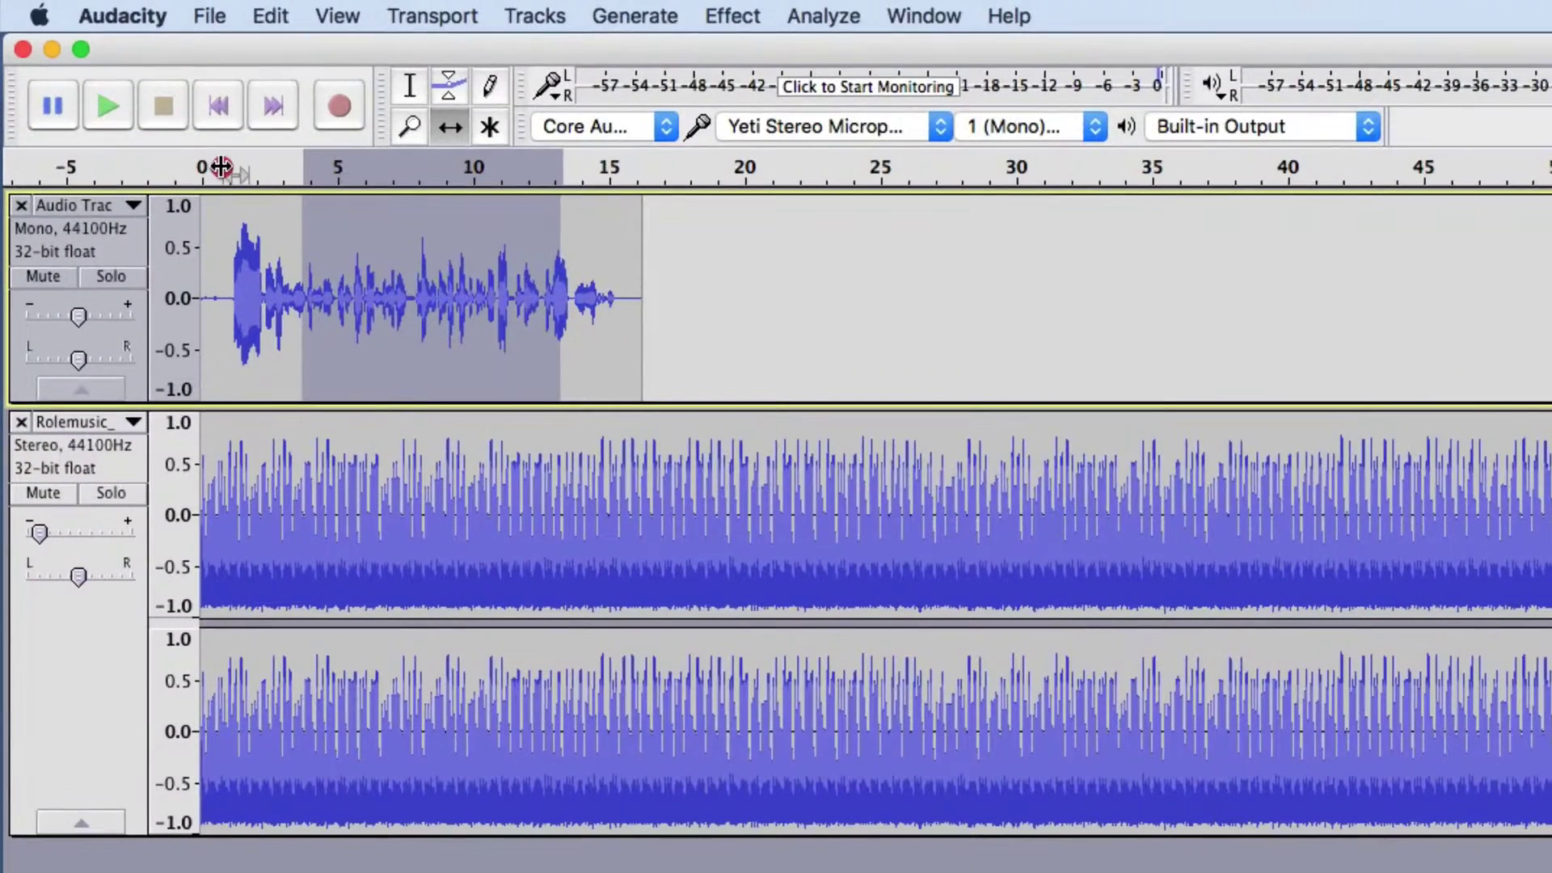
Play the project, then delete the leading first second of silence from the voice track.
left_click(243, 222)
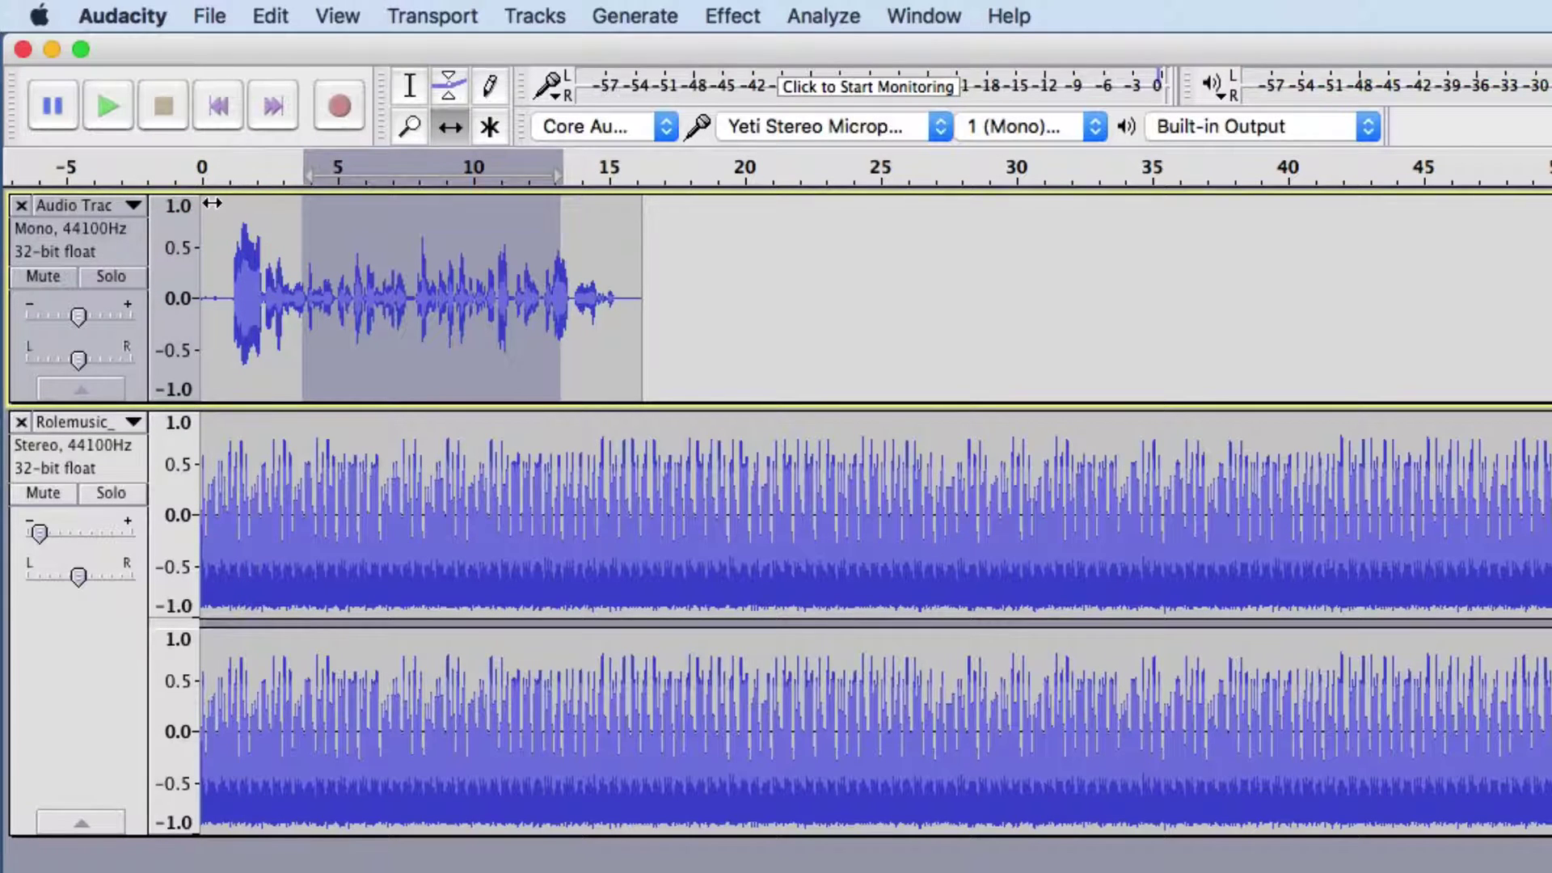
left_click(410, 86)
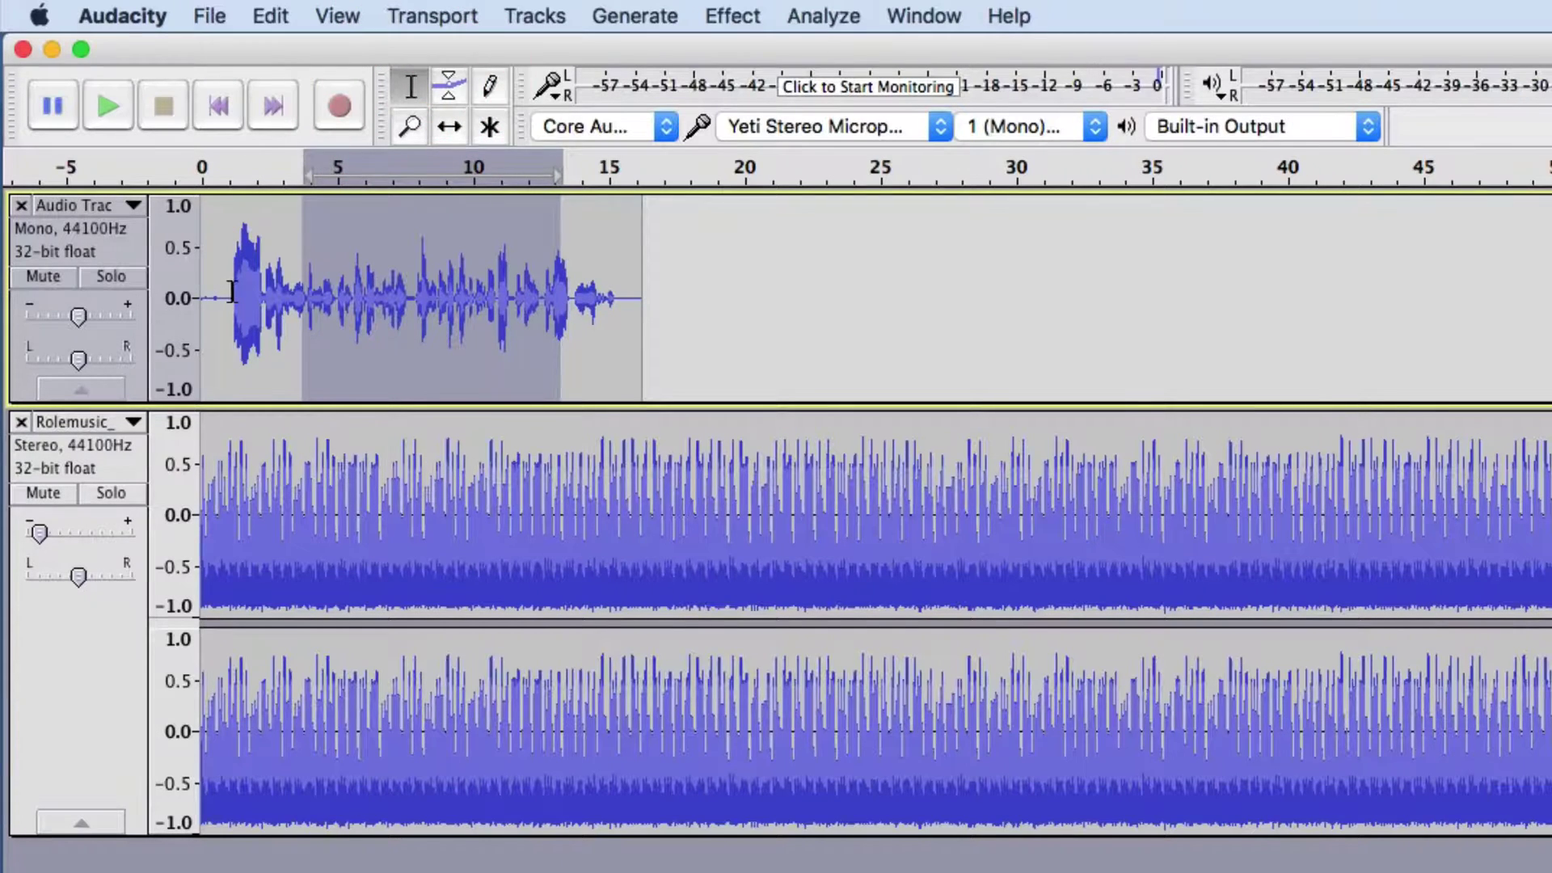
left_click_drag(231, 291, 134, 293)
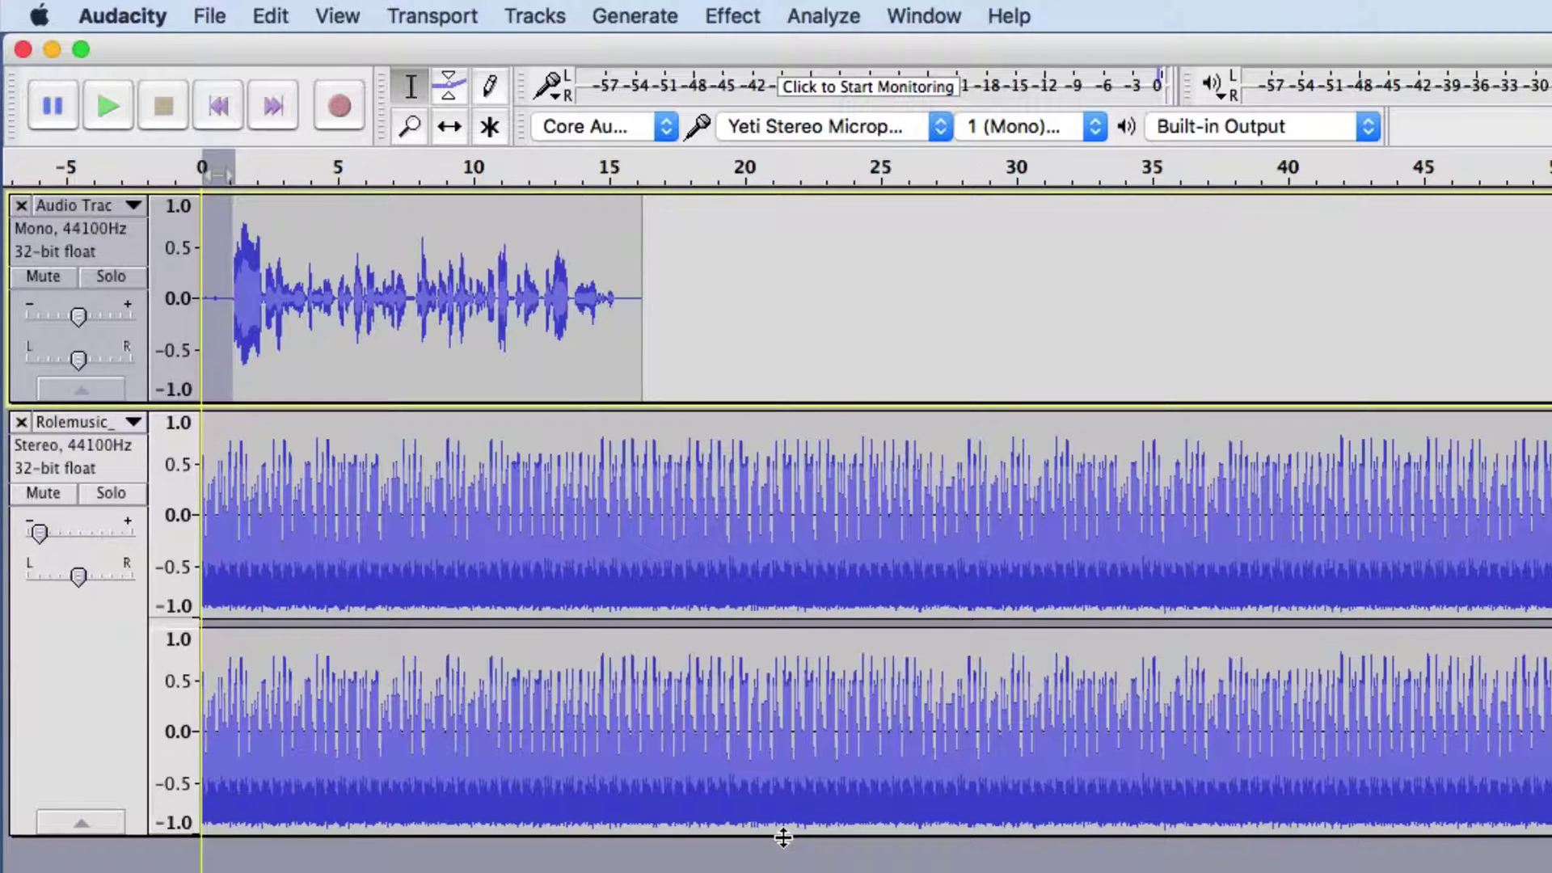
key("Delete")
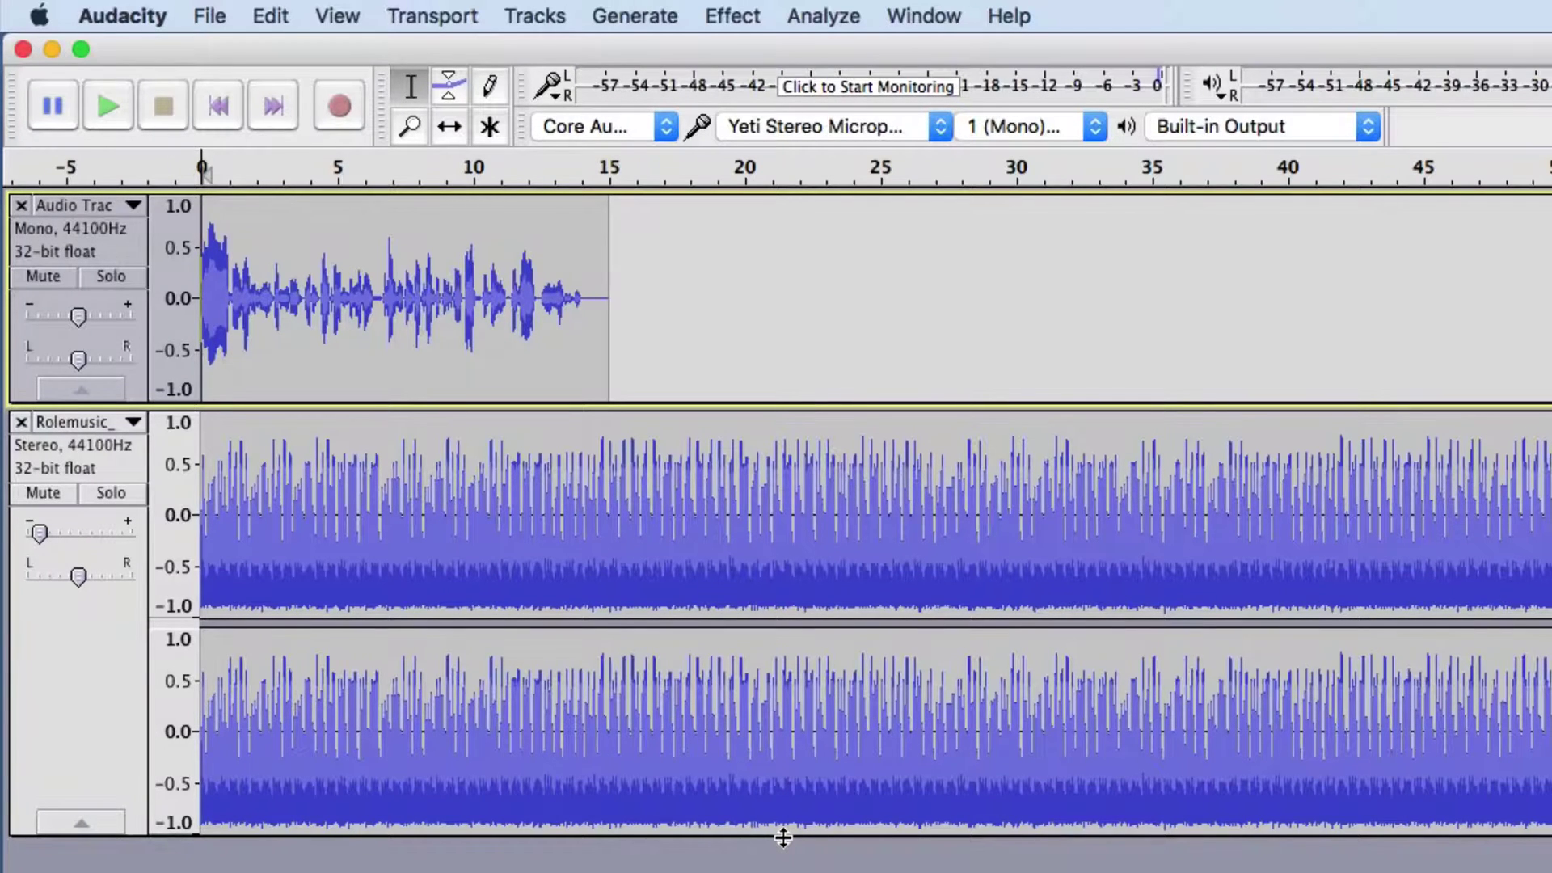
Preview the trimmed voice, then delete the trailing silence after 14 s.
key("space")
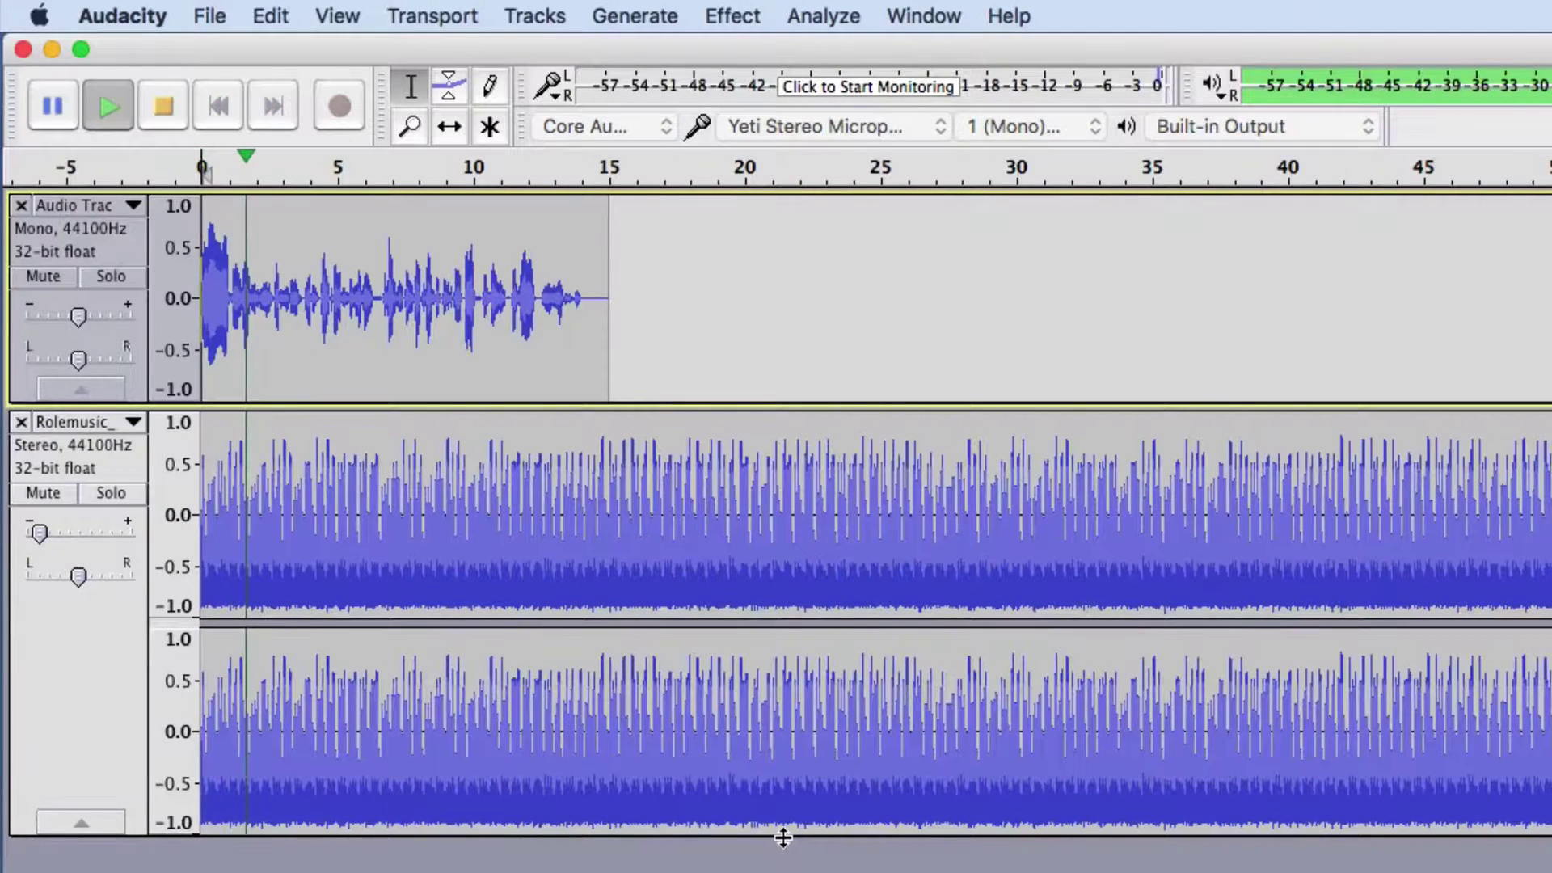
key("space")
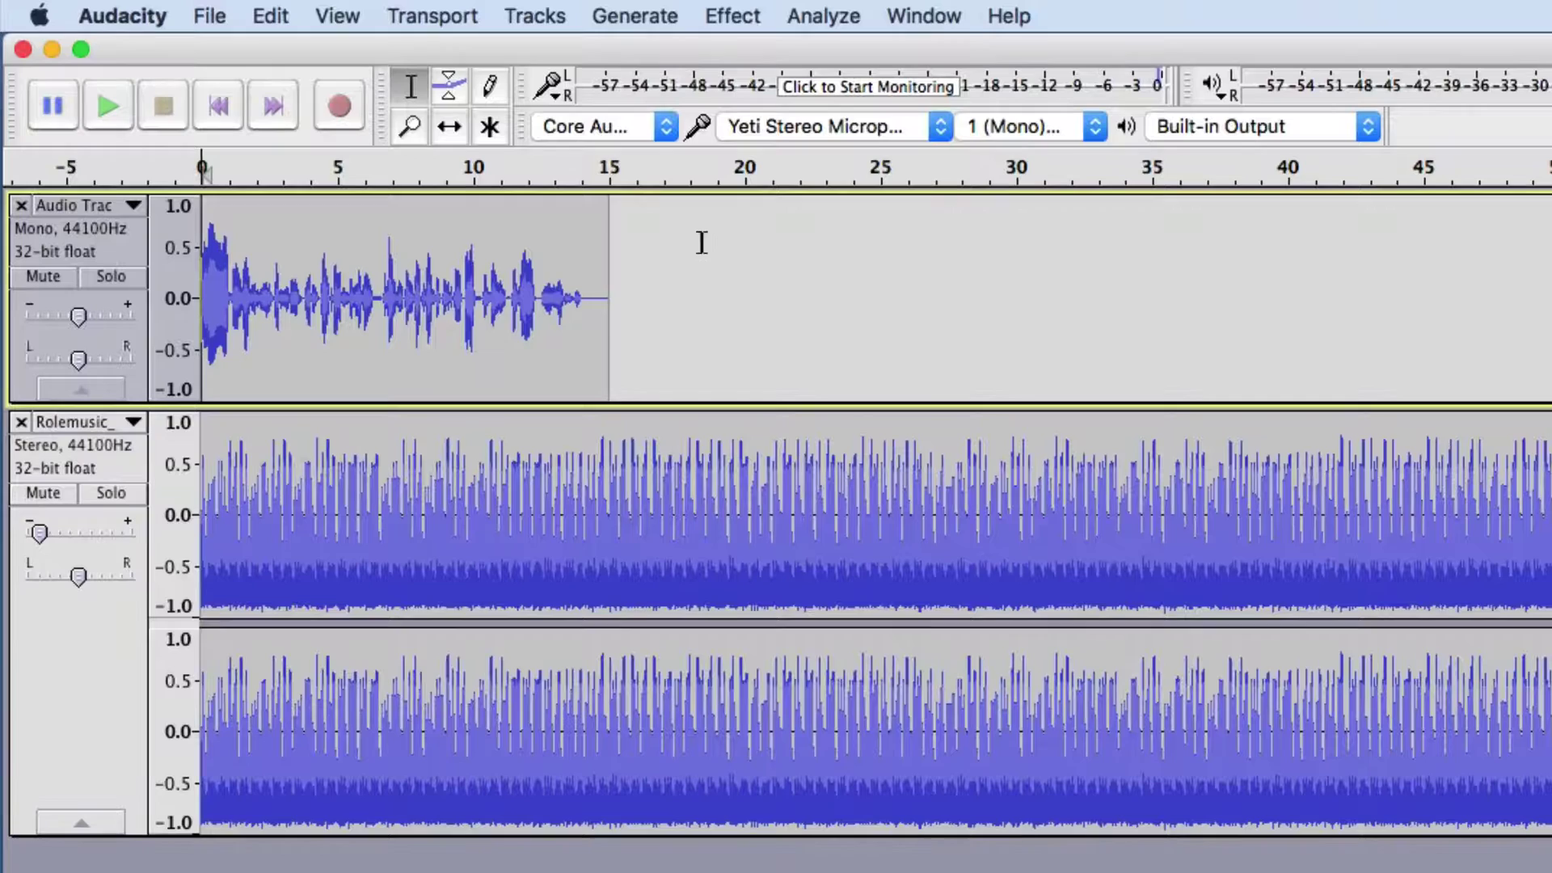
left_click(587, 259)
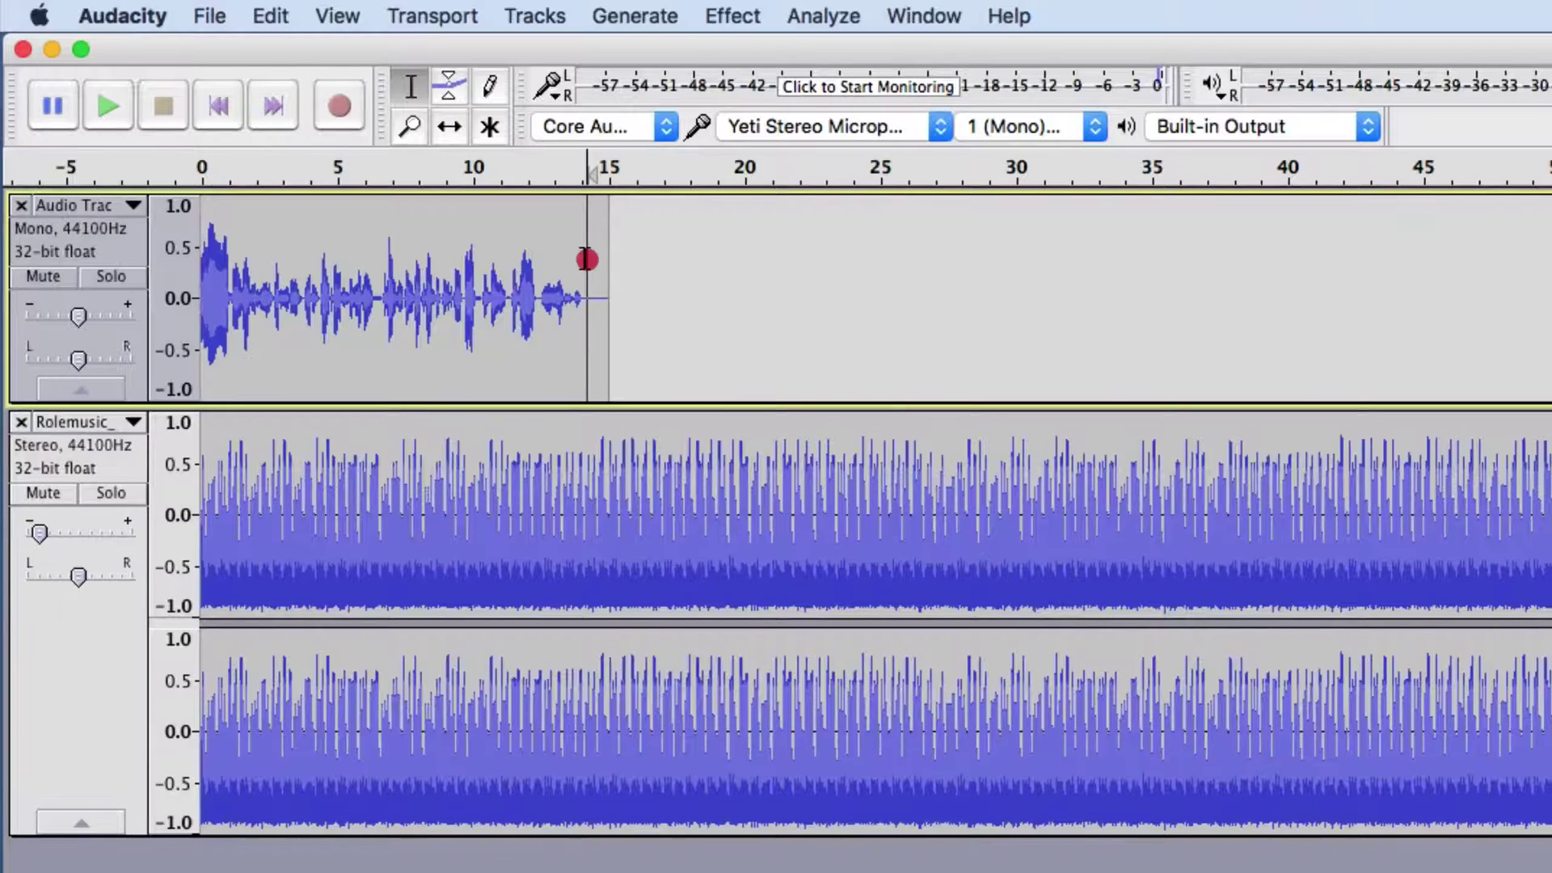
left_click_drag(587, 260, 675, 265)
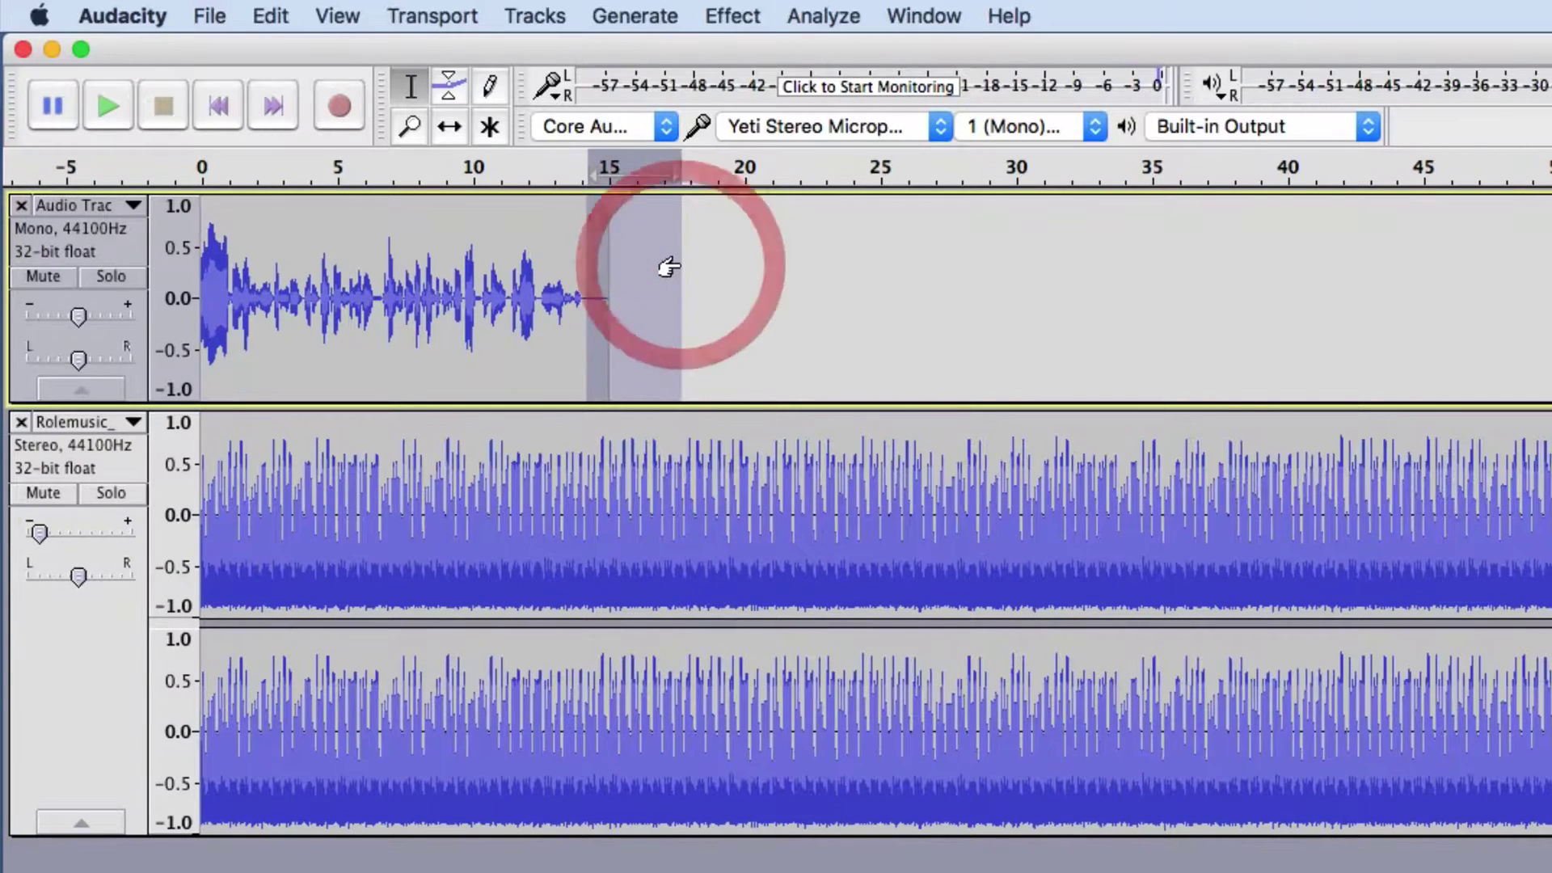
key("Delete")
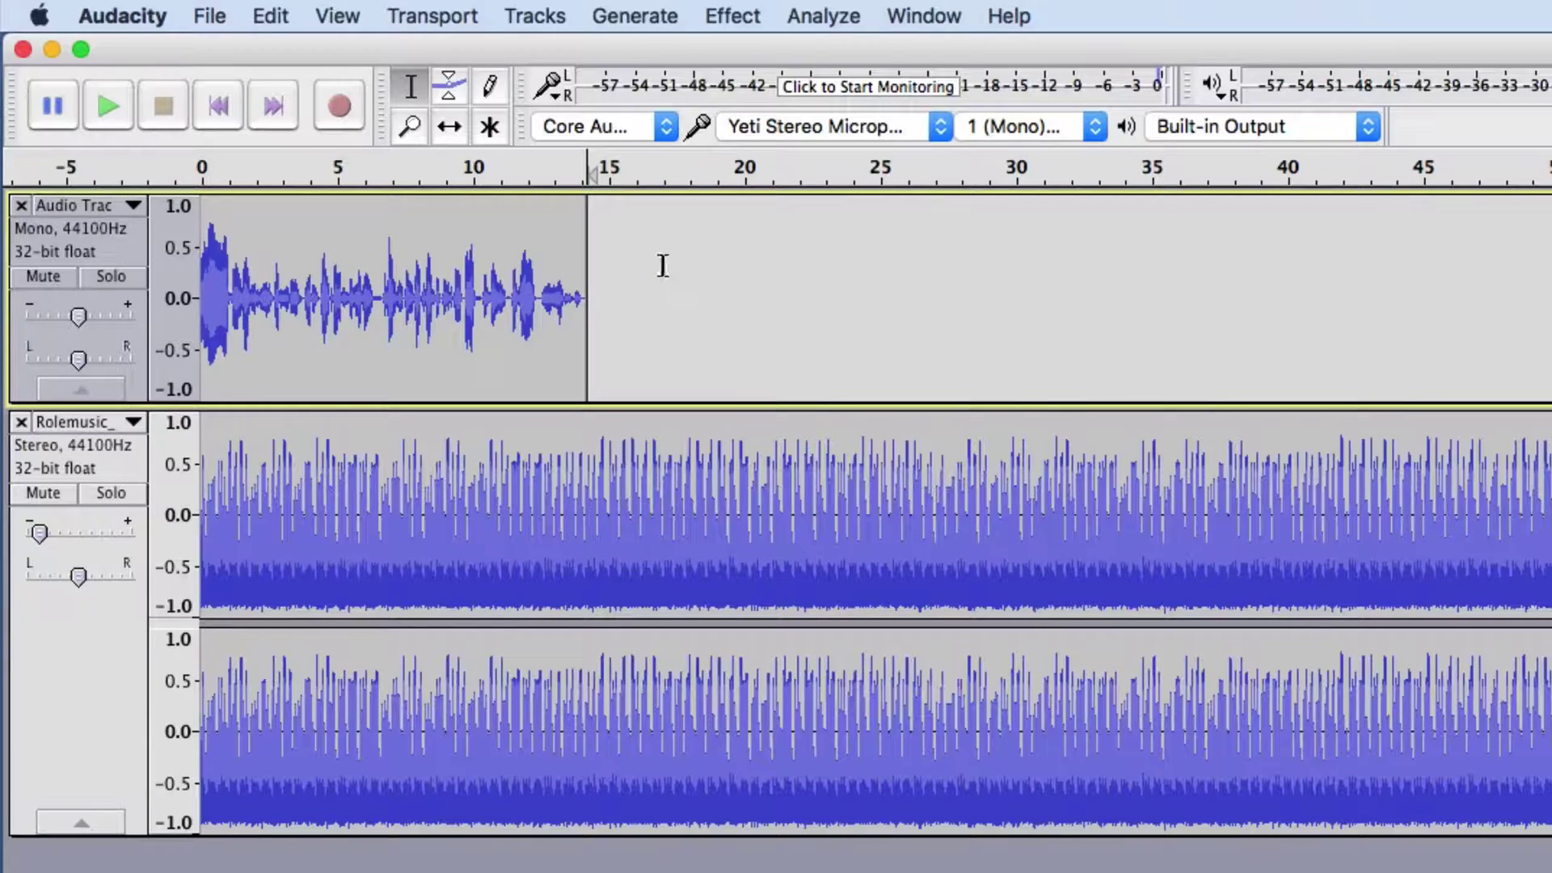
Move the voice clip with the Time Shift Tool to start at 5 s, then play both tracks.
left_click(448, 126)
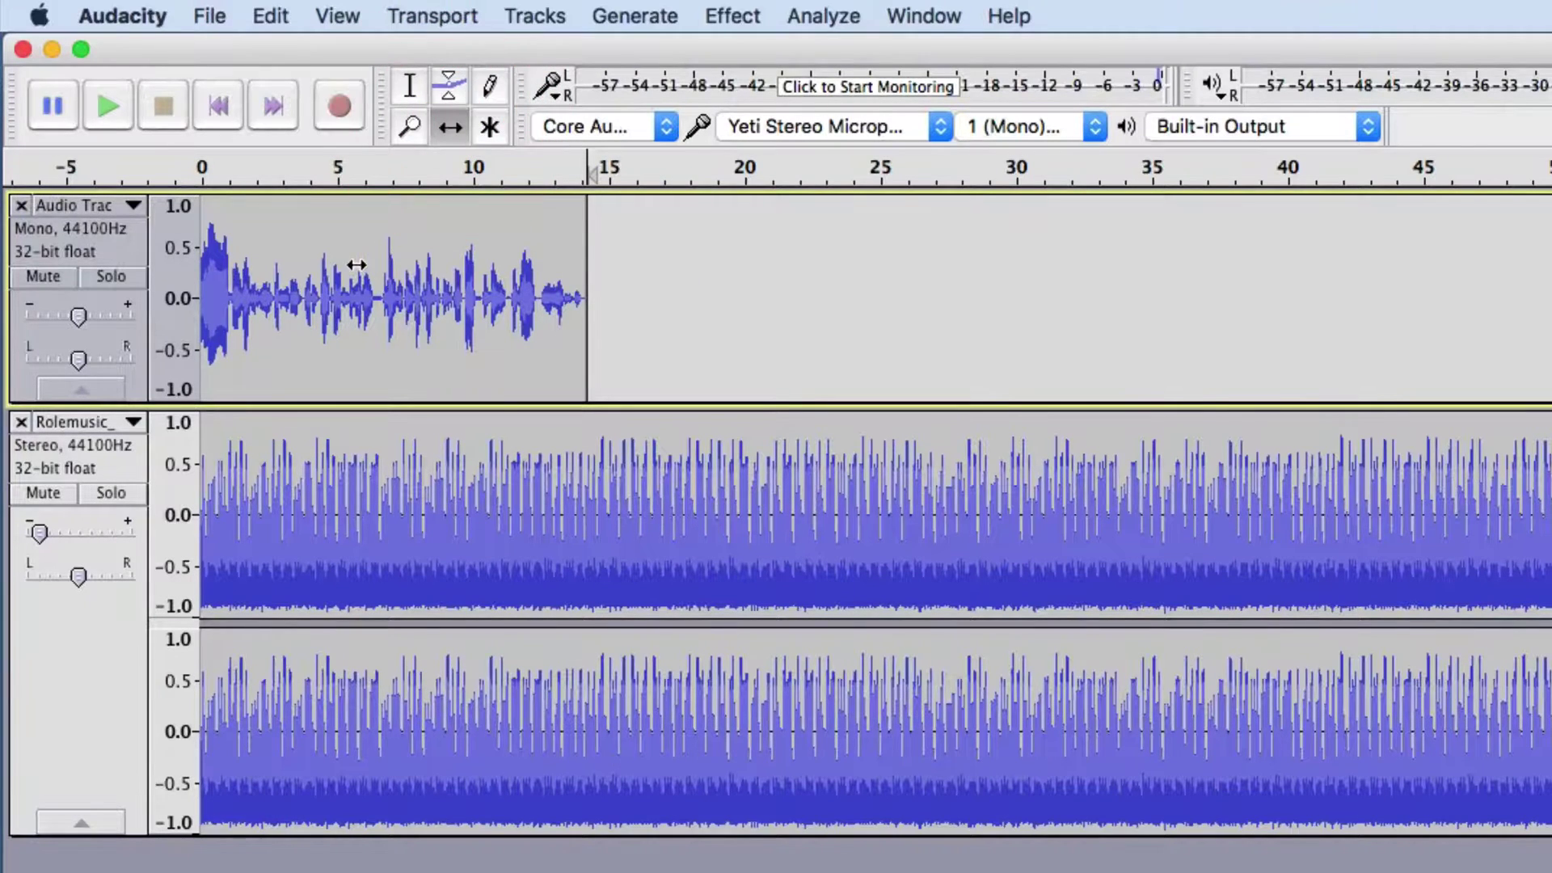
left_click_drag(288, 264, 426, 278)
left_click(427, 278)
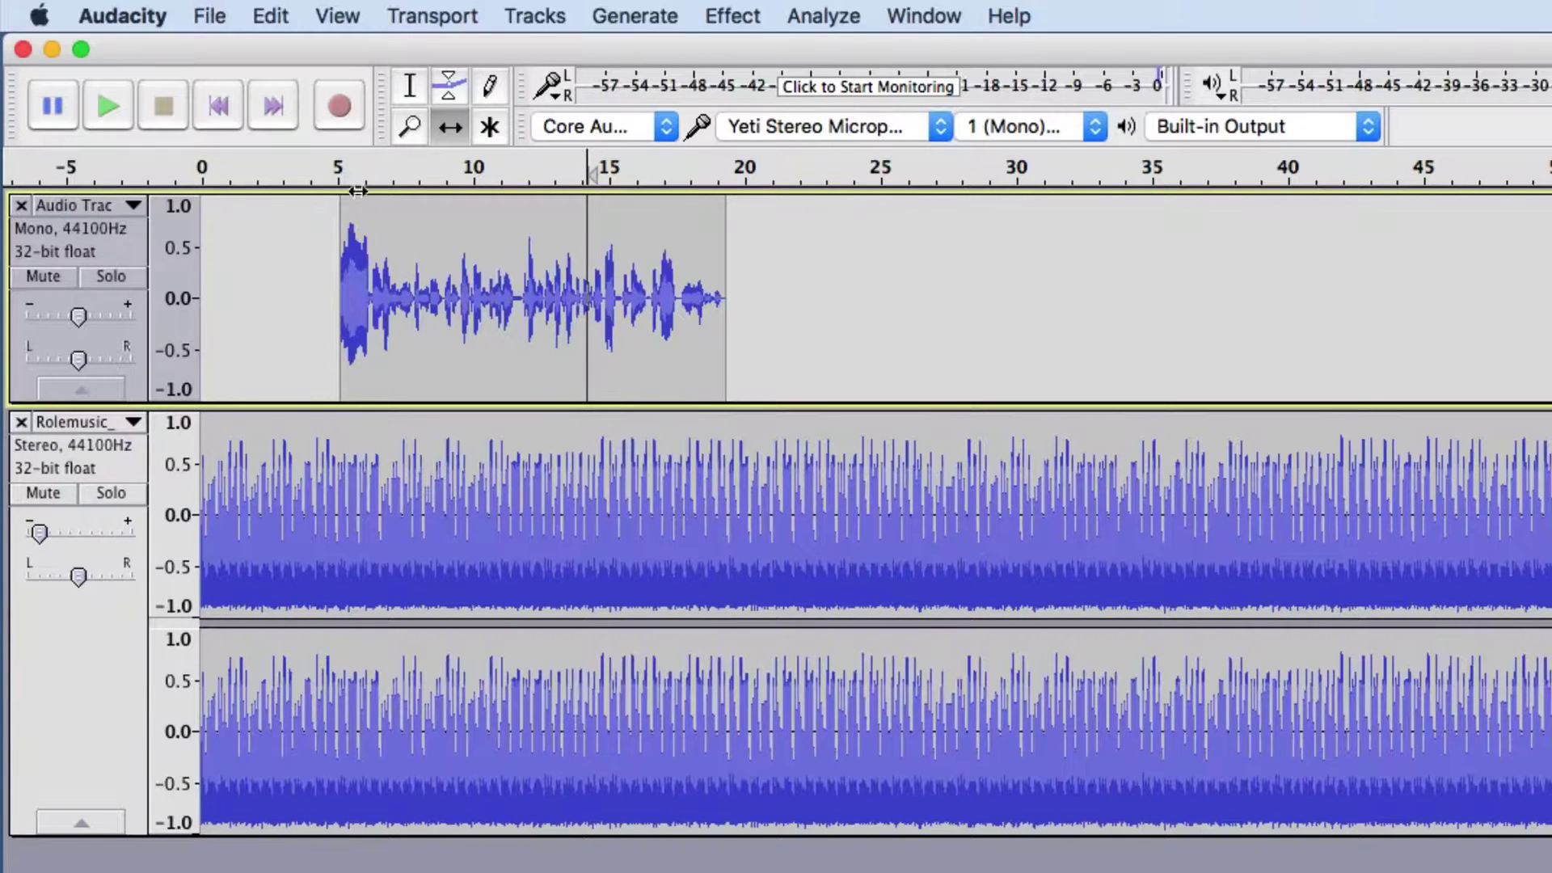
left_click(122, 120)
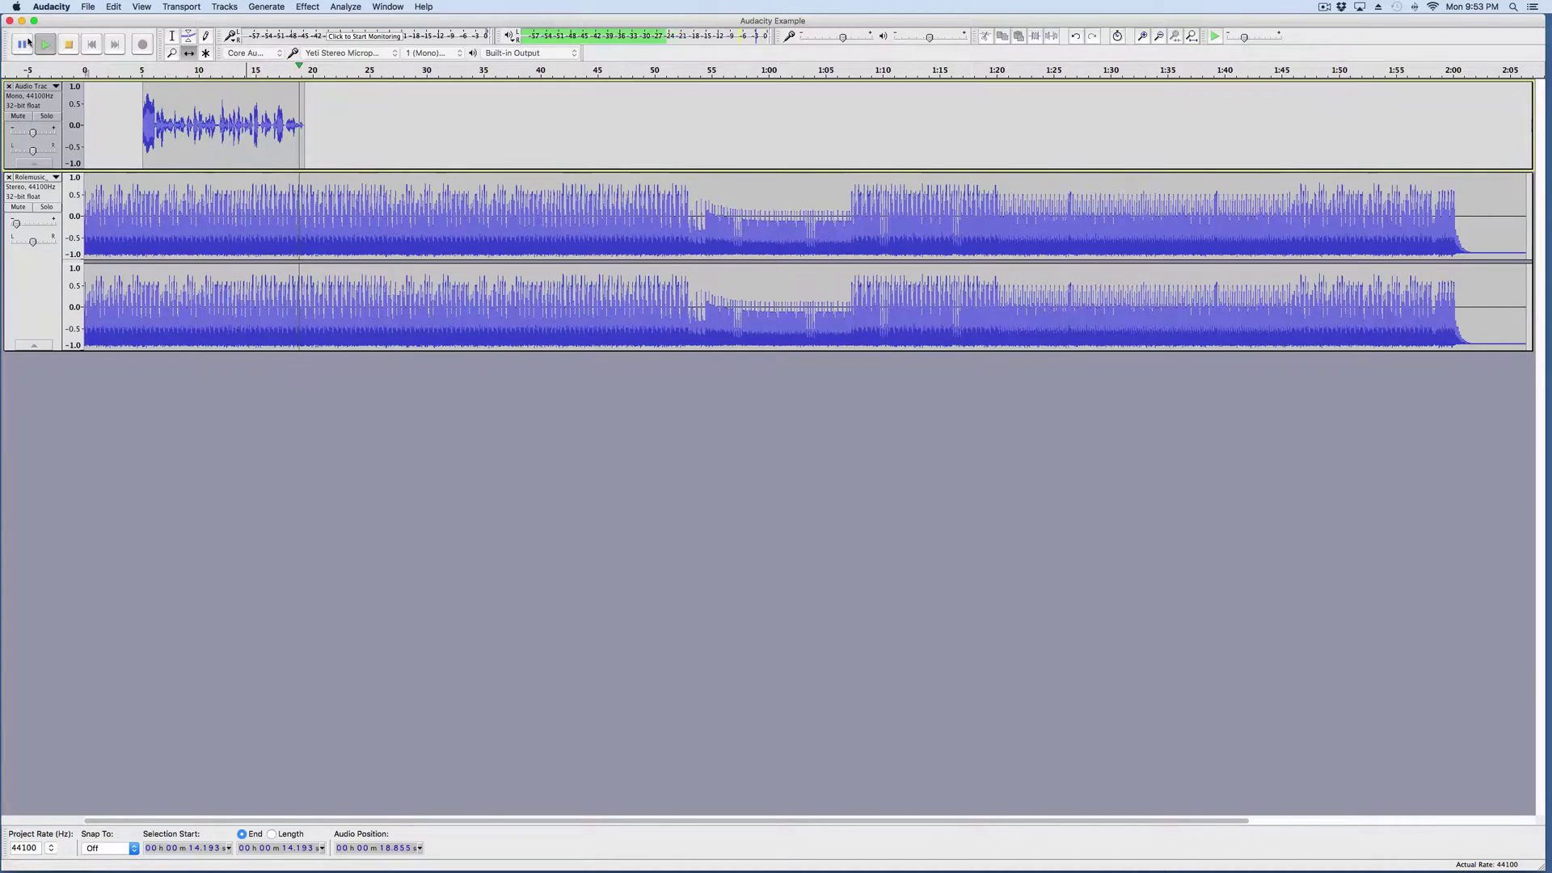
Stop playback of the voice and Rolemusic tracks.
left_click(69, 48)
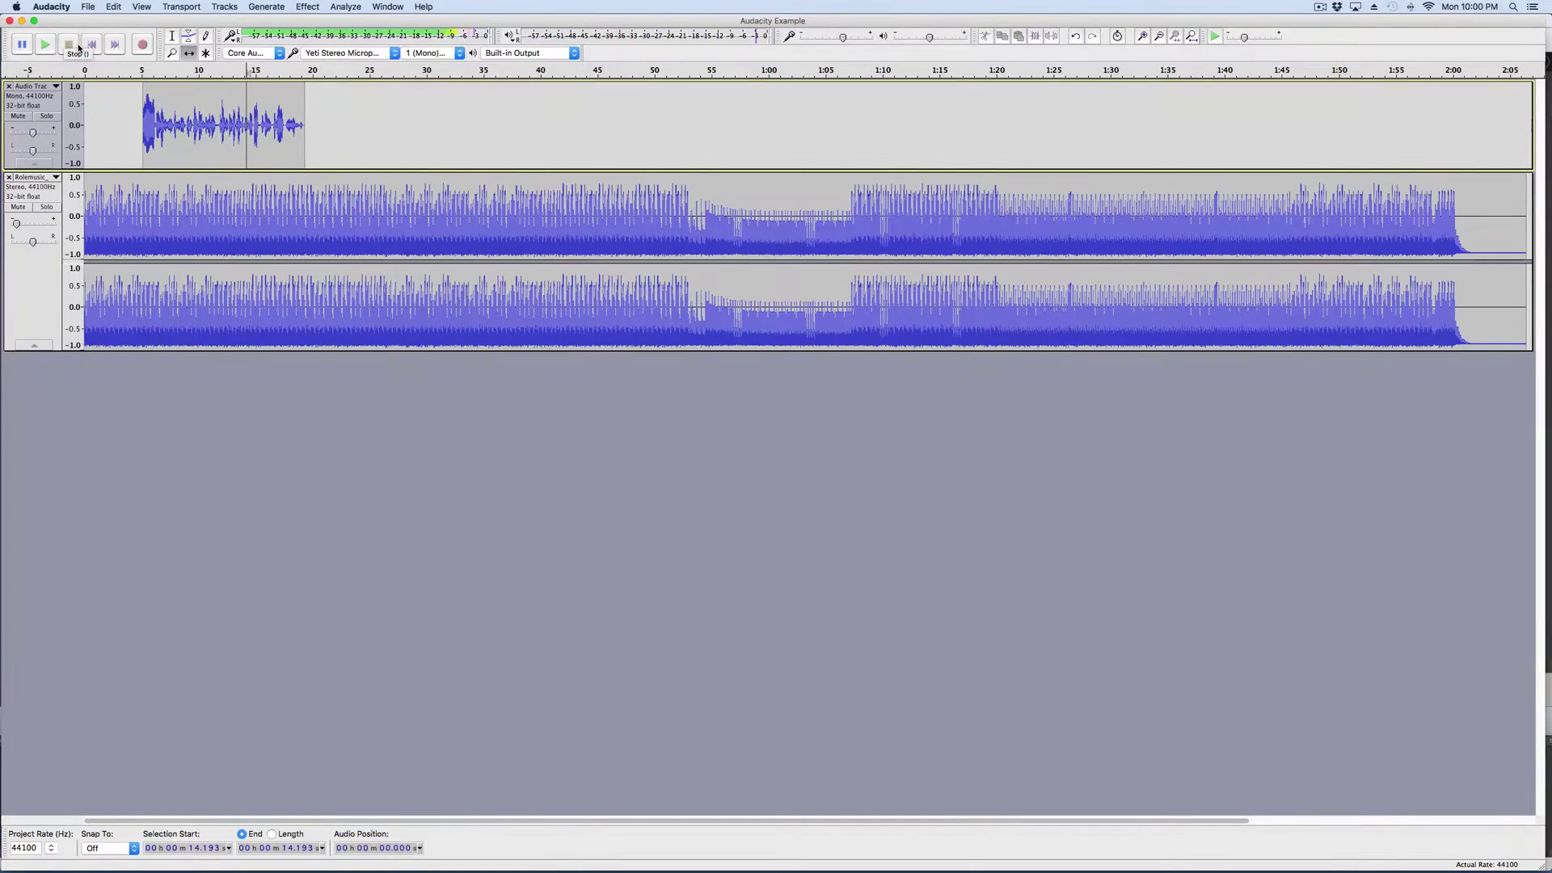